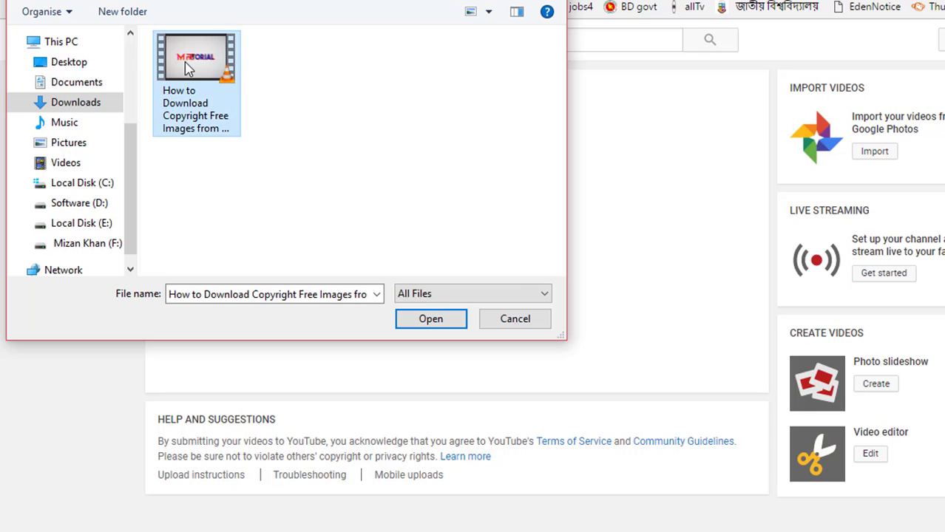
Step: Upload the selected video file and title it "How to Download Google Images Without Copyright for Youtube Video or Thunbnail"
click(445, 320)
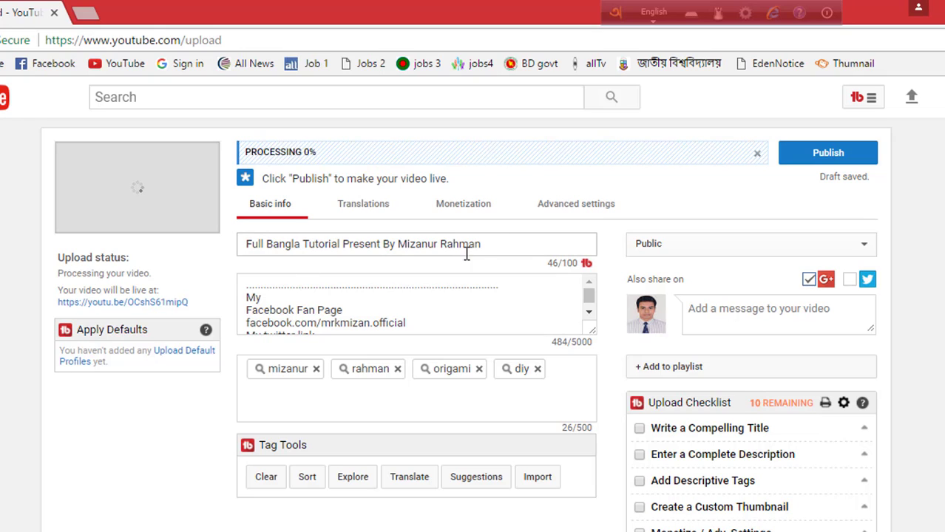
drag(507, 244, 228, 253)
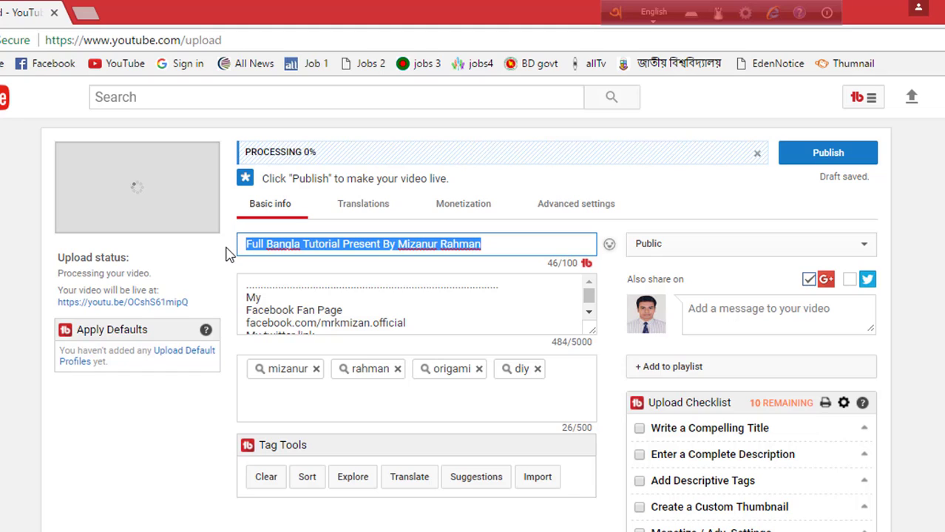
key(BackSpace)
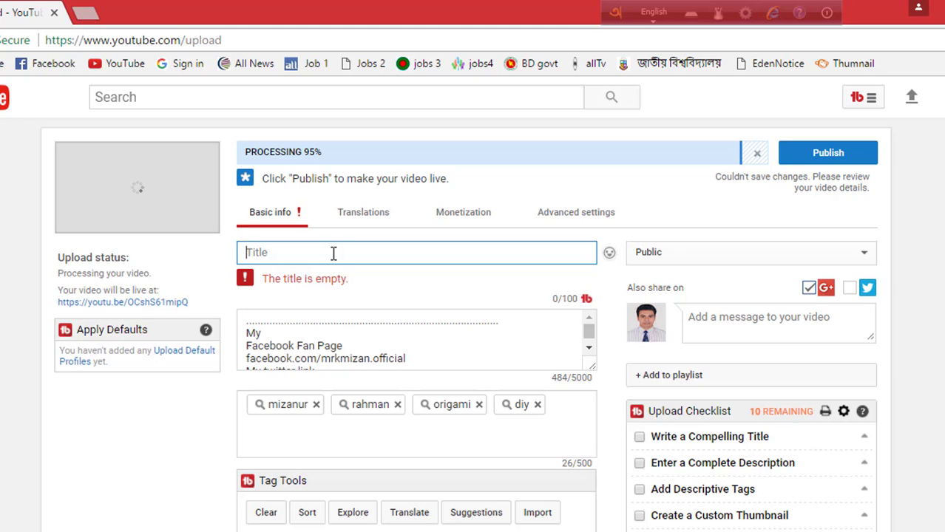
text(h)
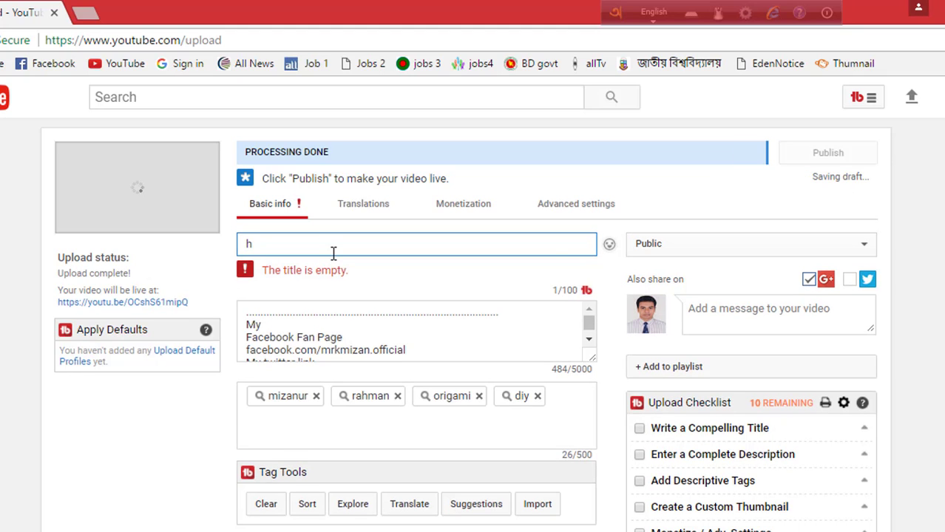
key(BackSpace)
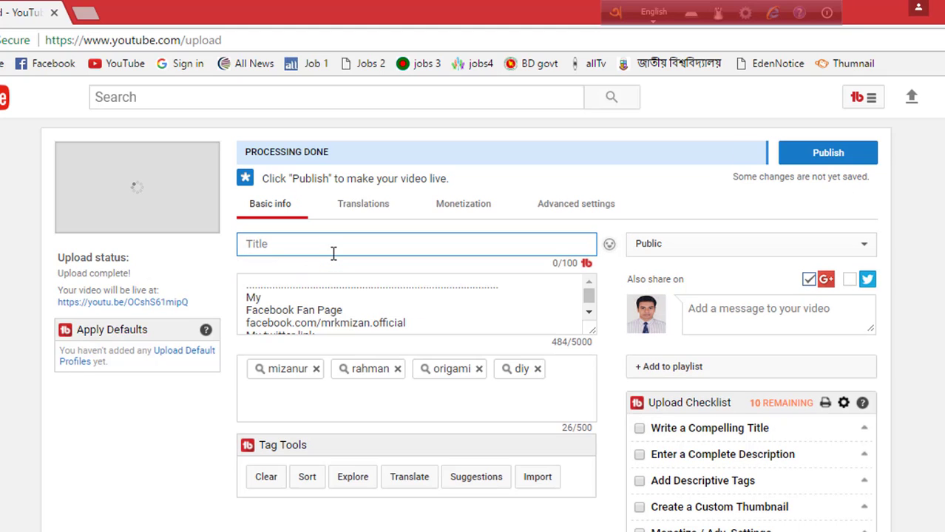
text(How to)
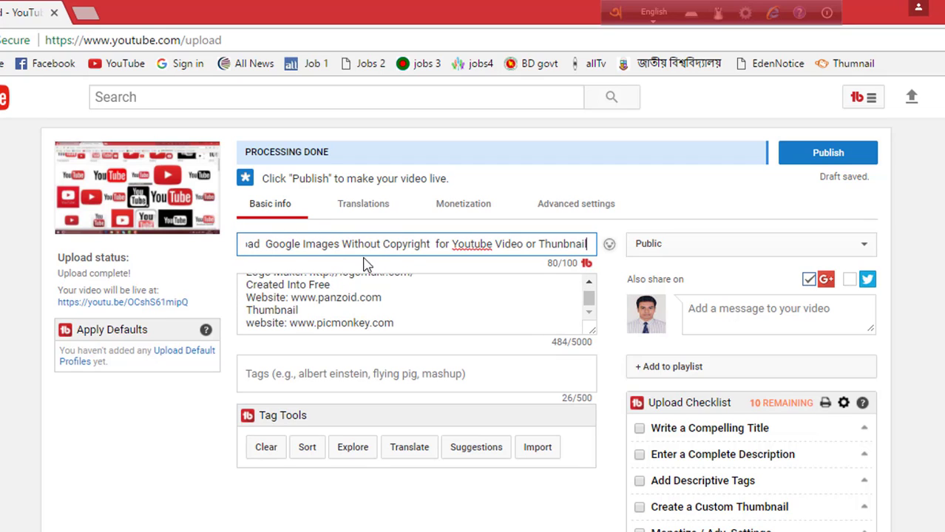
drag(584, 244, 240, 247)
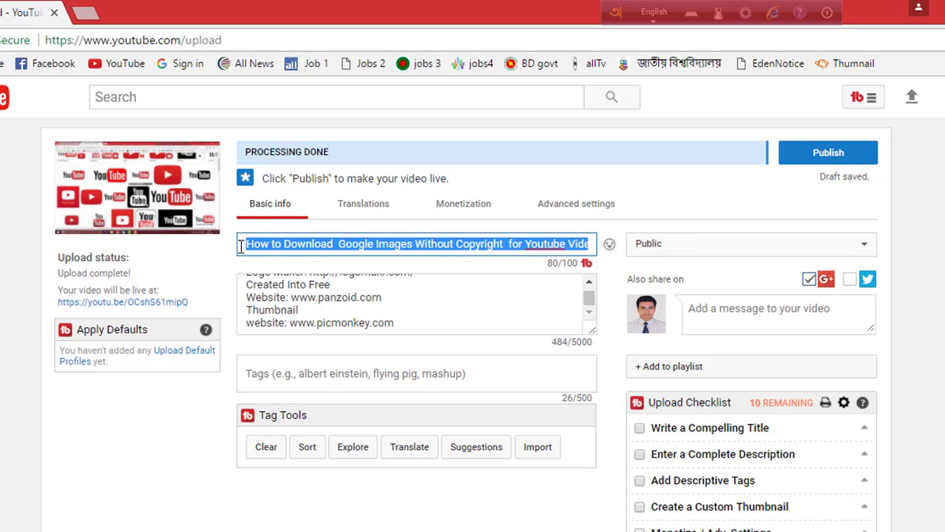
Step: Add an empty line at the very beginning of the video description, above the dotted separator
click(481, 306)
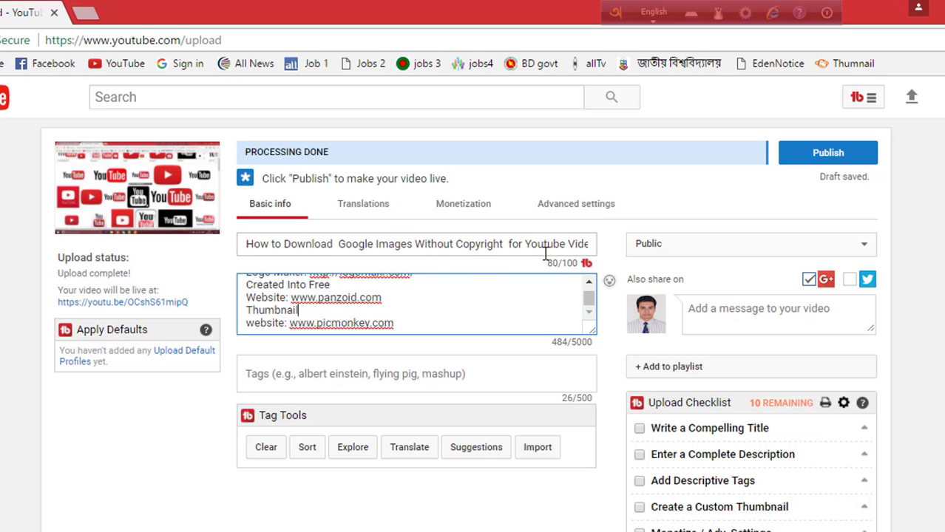
scroll(497, 314, up, 3)
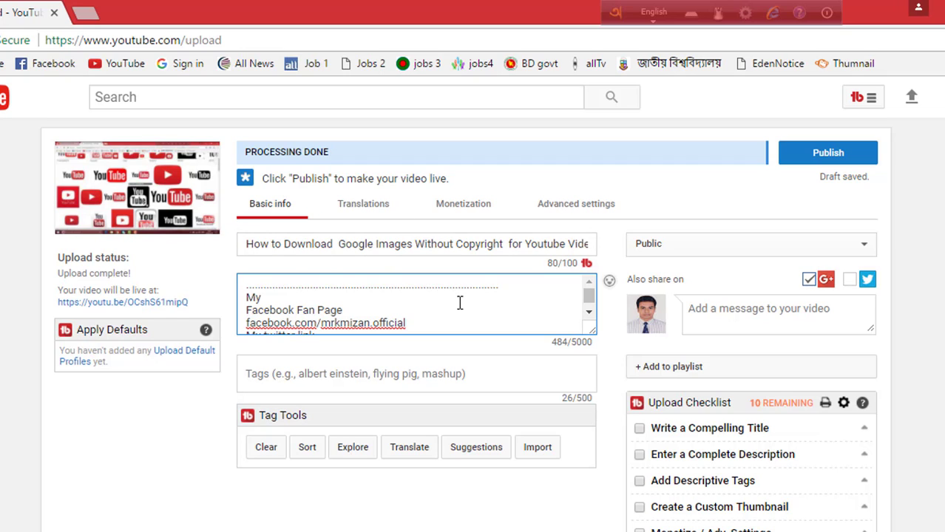
scroll(274, 294, down, 1)
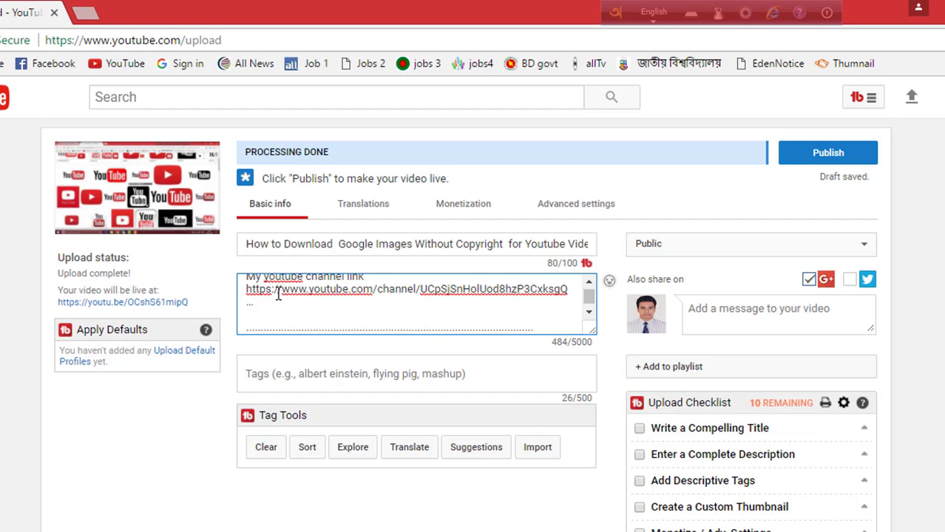
scroll(314, 303, up, 2)
scroll(336, 303, down, 6)
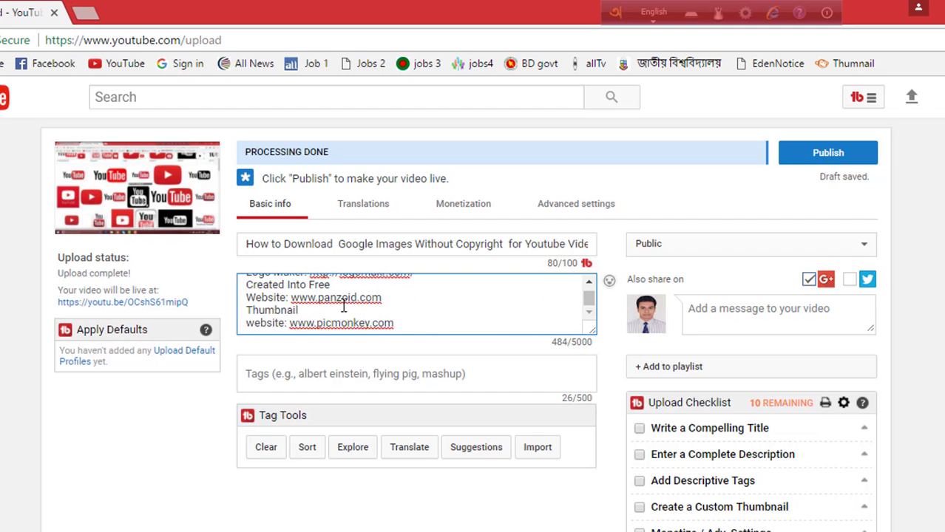
scroll(360, 308, down, 1)
scroll(466, 333, up, 7)
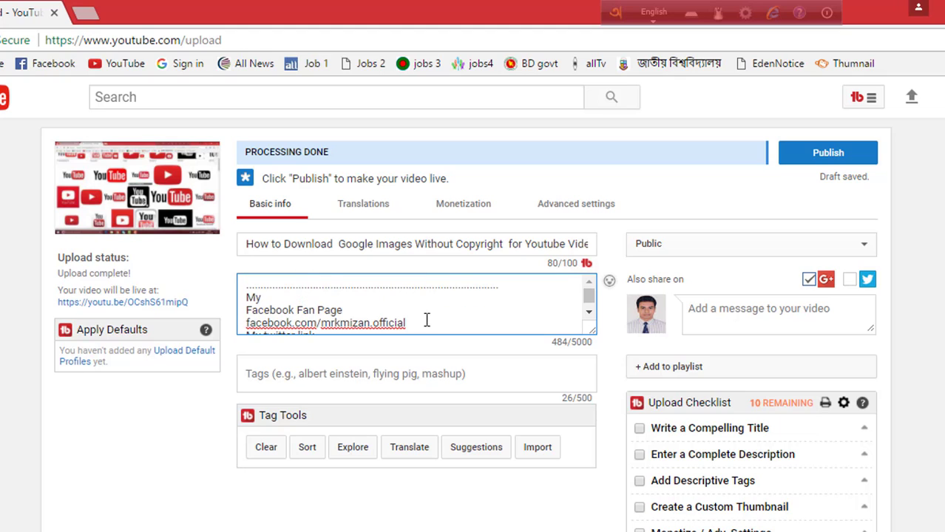
click(252, 284)
key(Return)
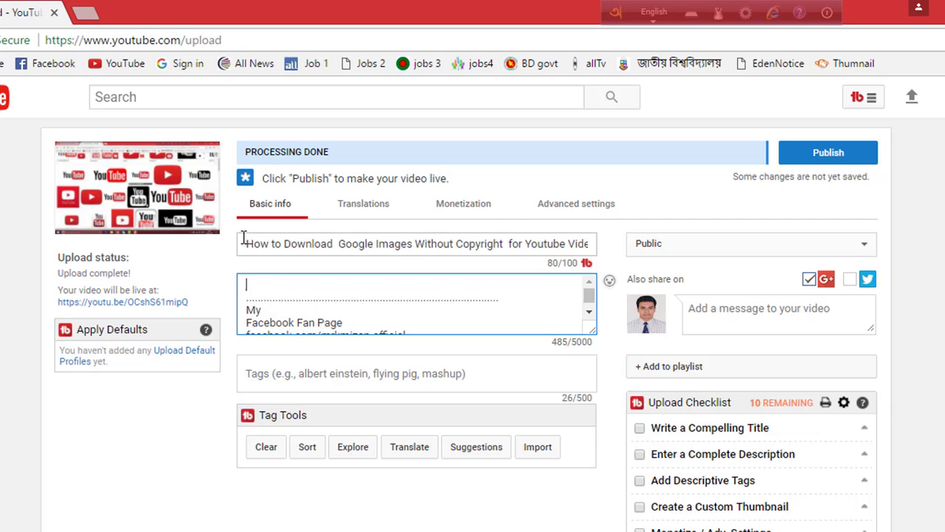
Step: Copy the full video title onto the empty first line of the description
drag(244, 243, 578, 241)
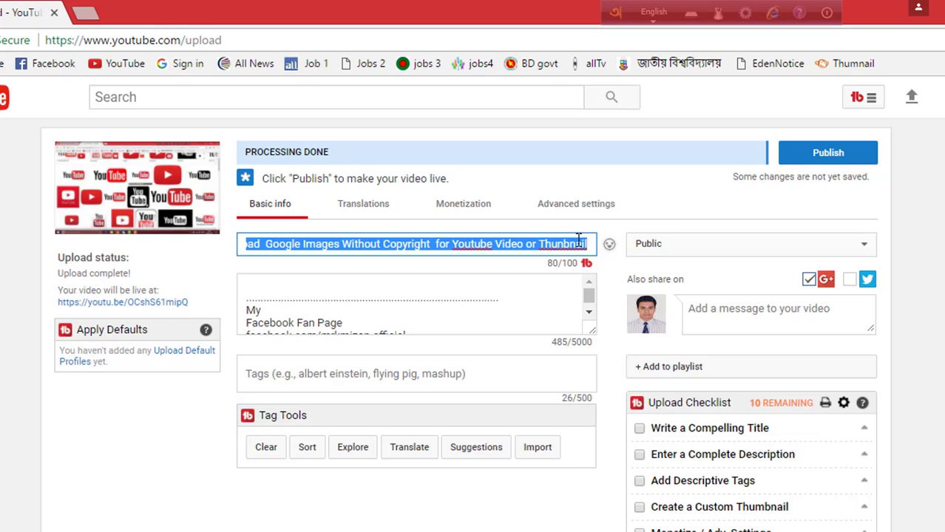
right_click(561, 242)
click(604, 274)
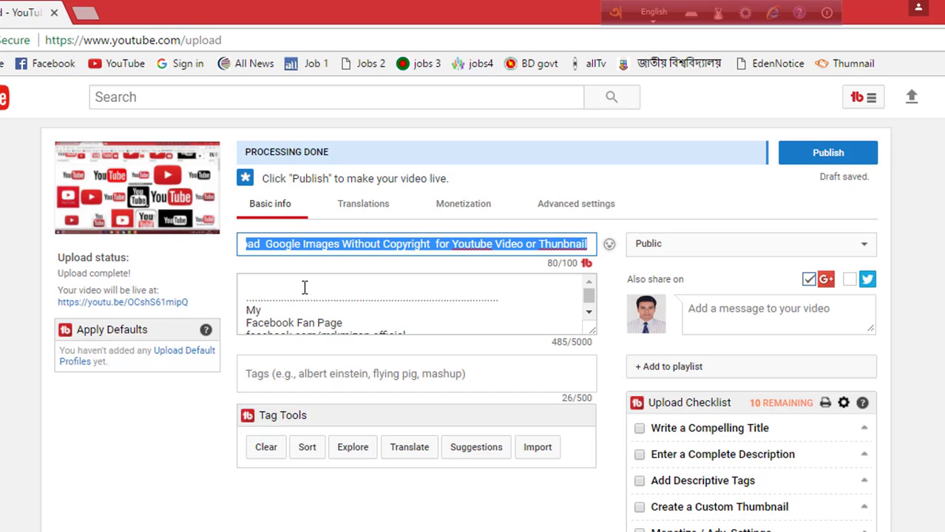
click(277, 286)
right_click(277, 286)
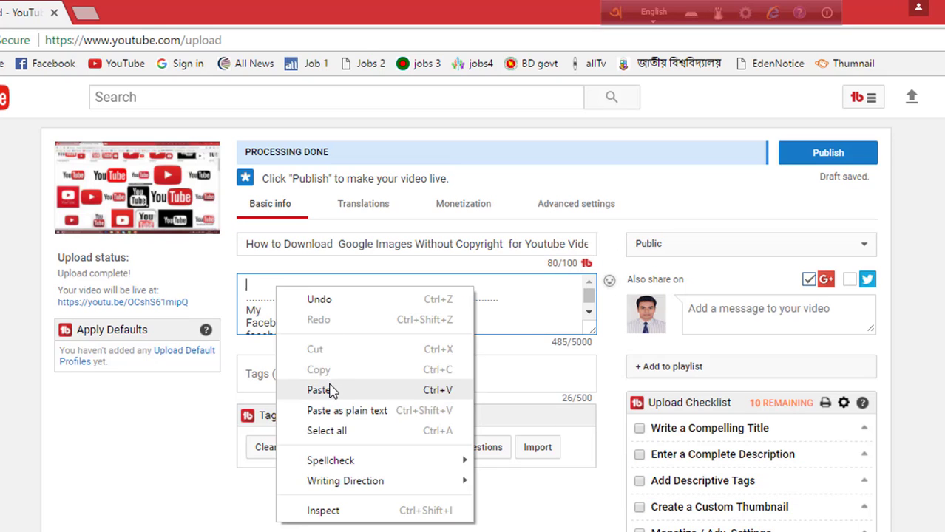
click(329, 389)
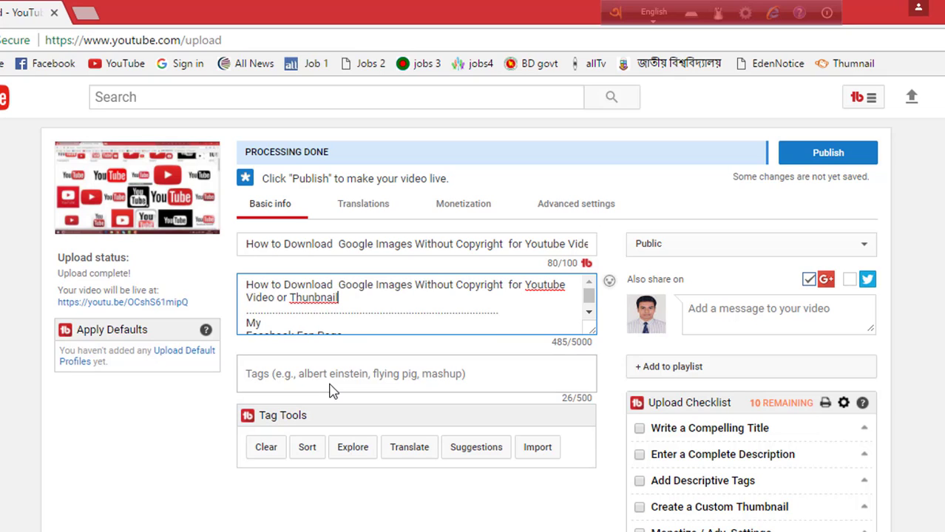
Step: Add the video tags "how todownload copyright free image" and "google free image"
click(508, 368)
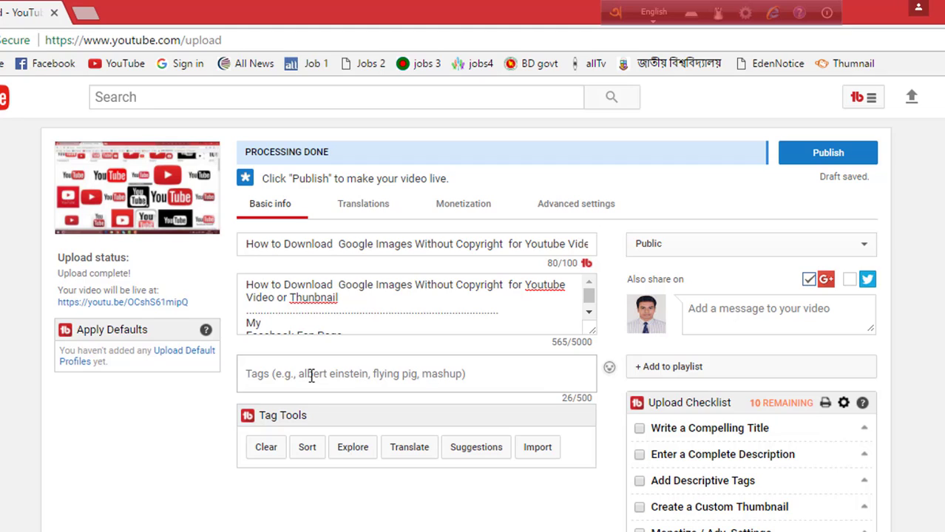
text(how t)
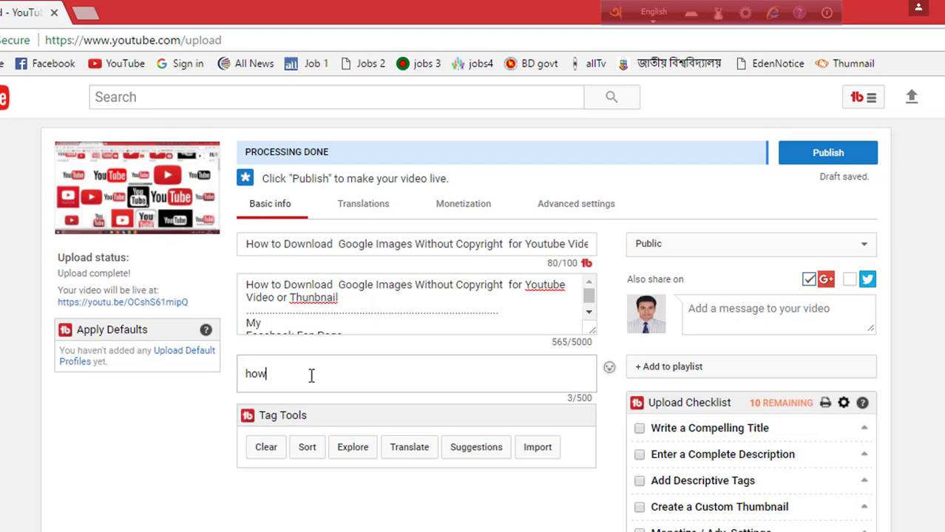
text(o)
text(download)
text( copyright)
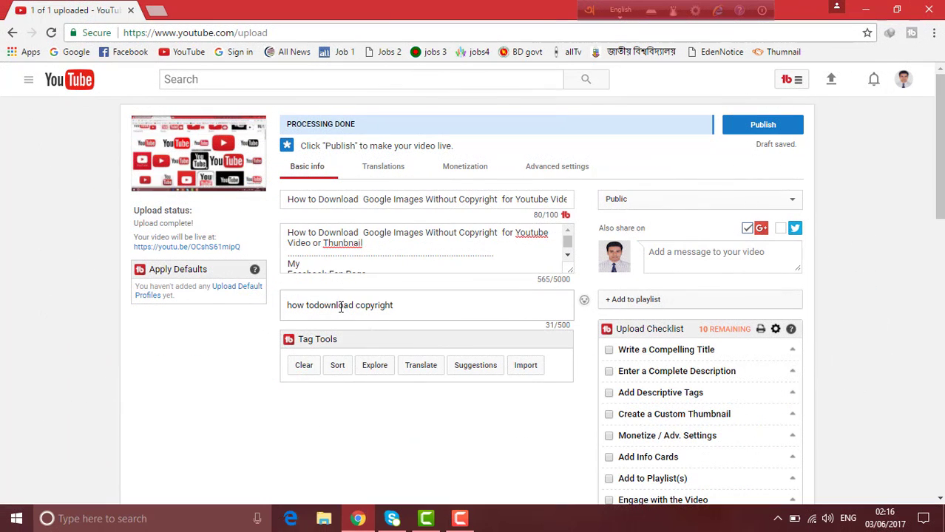
text( free image)
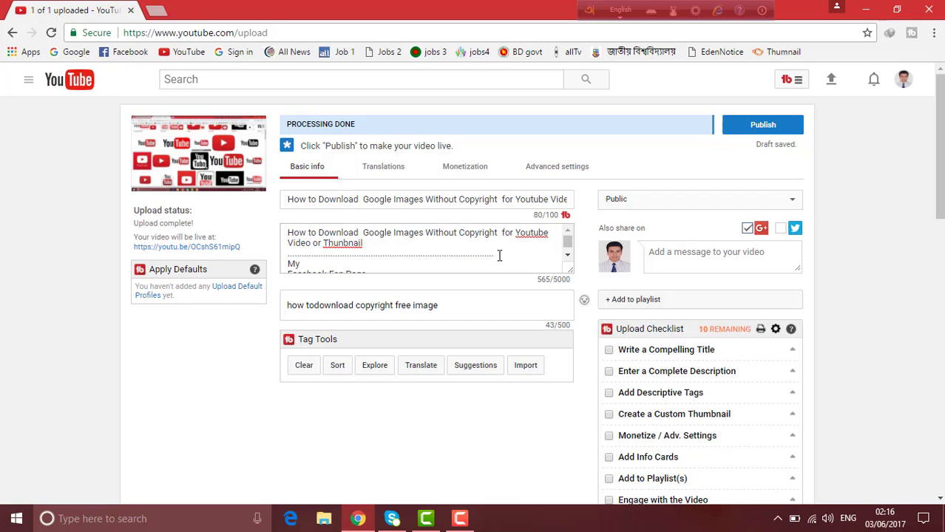
key(Return)
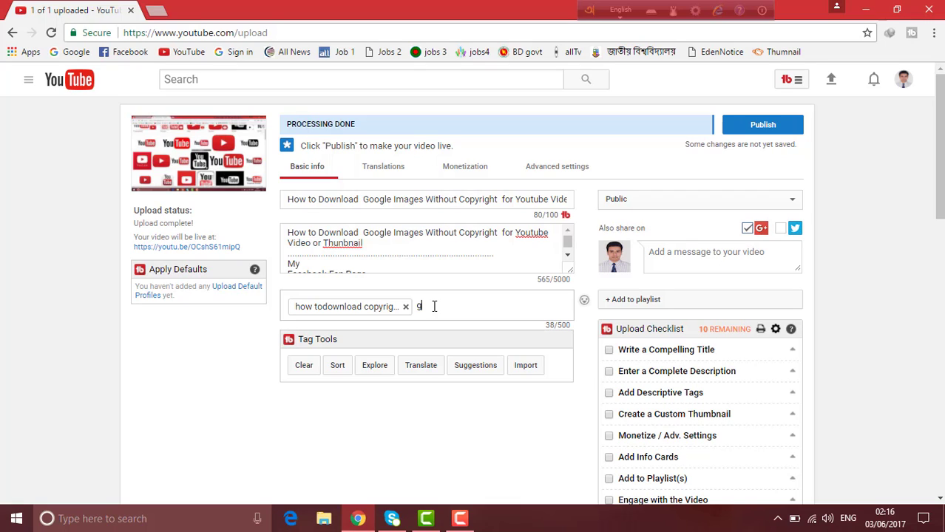
text(google free i)
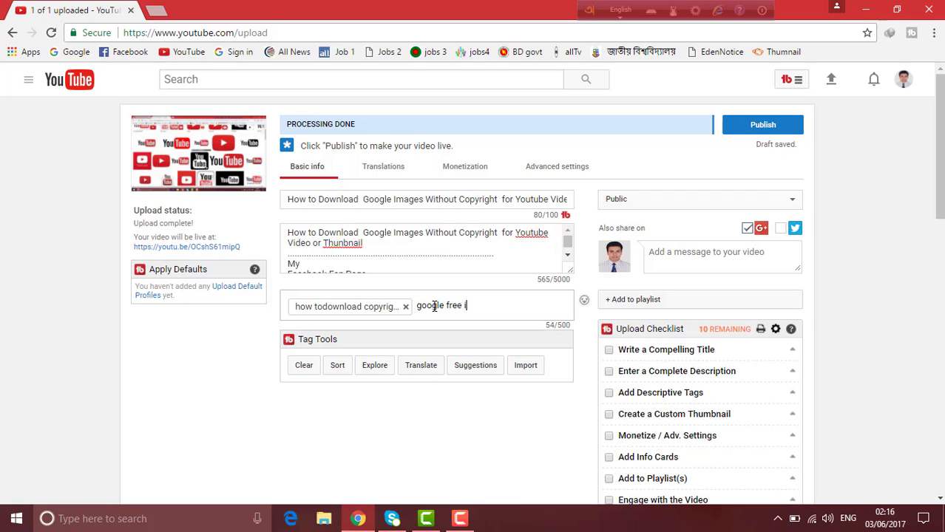
text(mage)
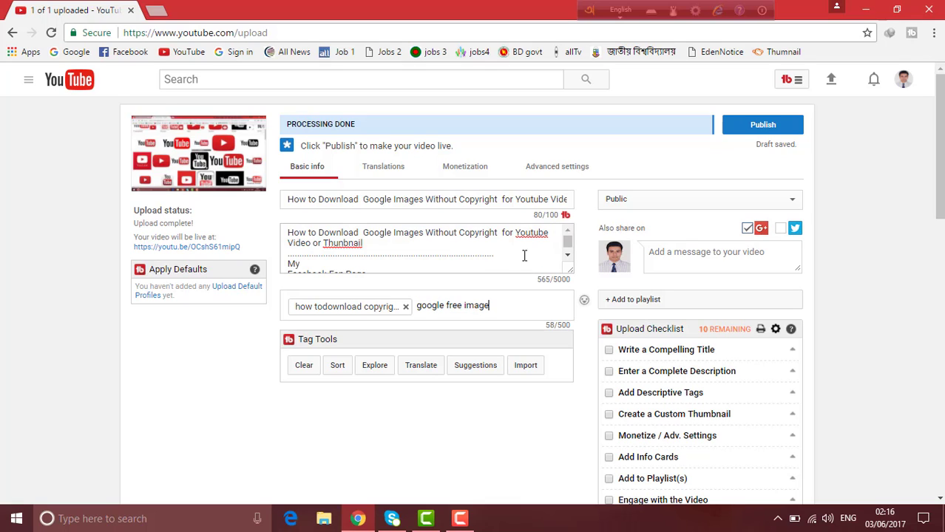
key(Return)
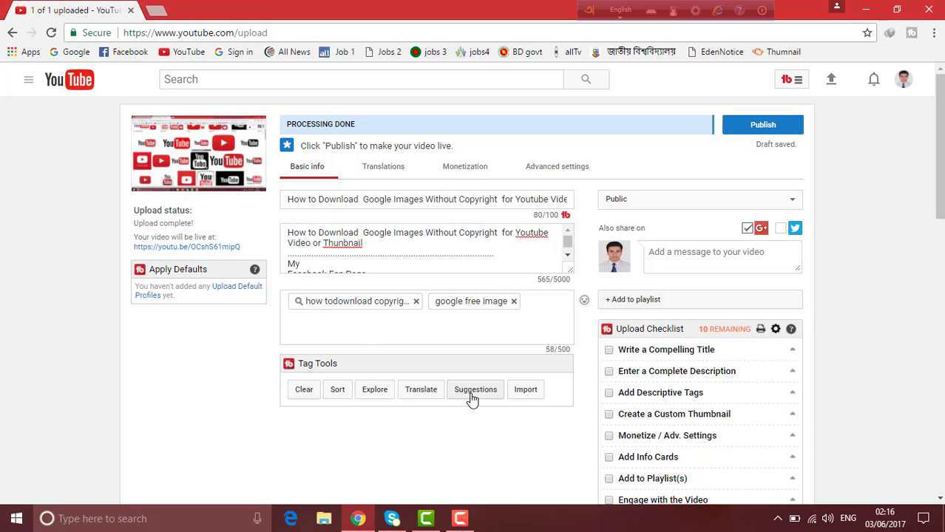
Step: Explore the first tag and insert it with the related tags "copyright free images", "royalty free" and "royalty free images" into the video
click(347, 304)
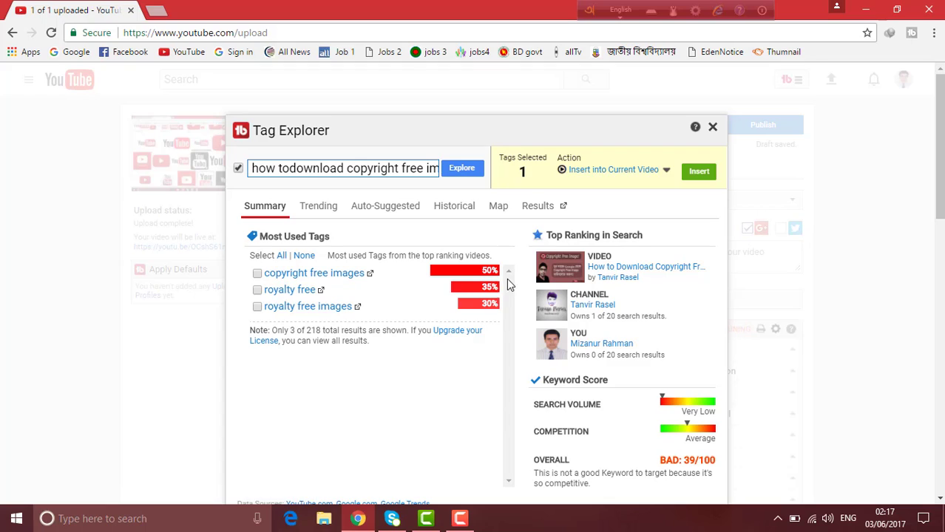
click(257, 291)
click(699, 174)
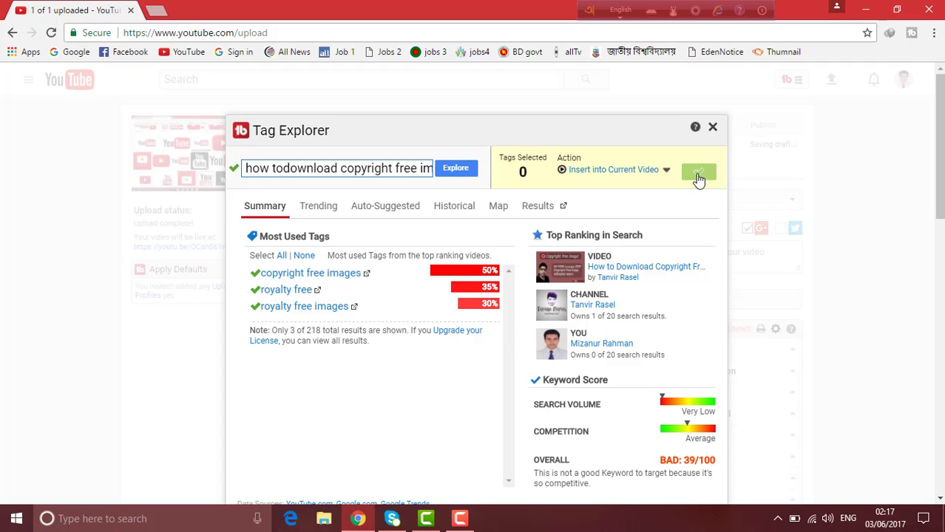
click(713, 127)
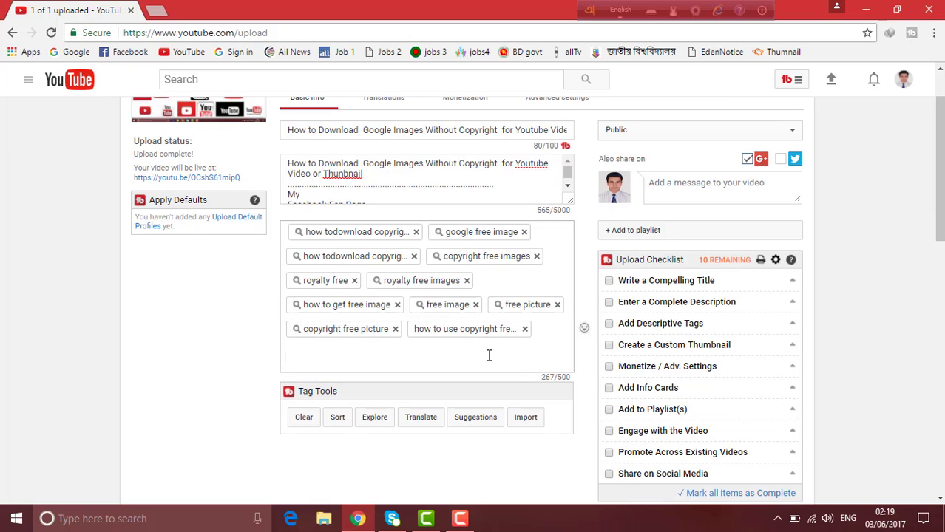
Step: Add the suggested search tags "copyright", "google images without copyright", "youtube" and "how to use google images without copyright issue"
scroll(467, 322, down, 2)
scroll(482, 331, up, 3)
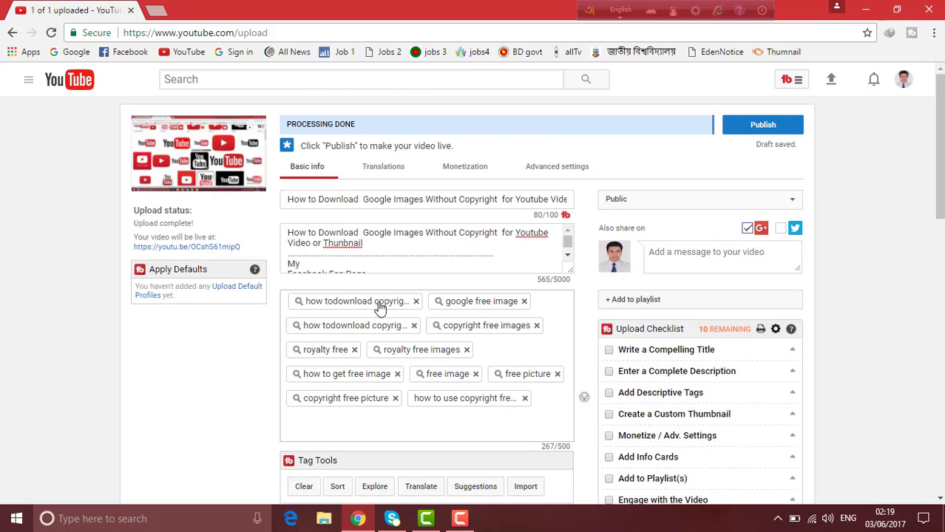
scroll(522, 410, down, 1)
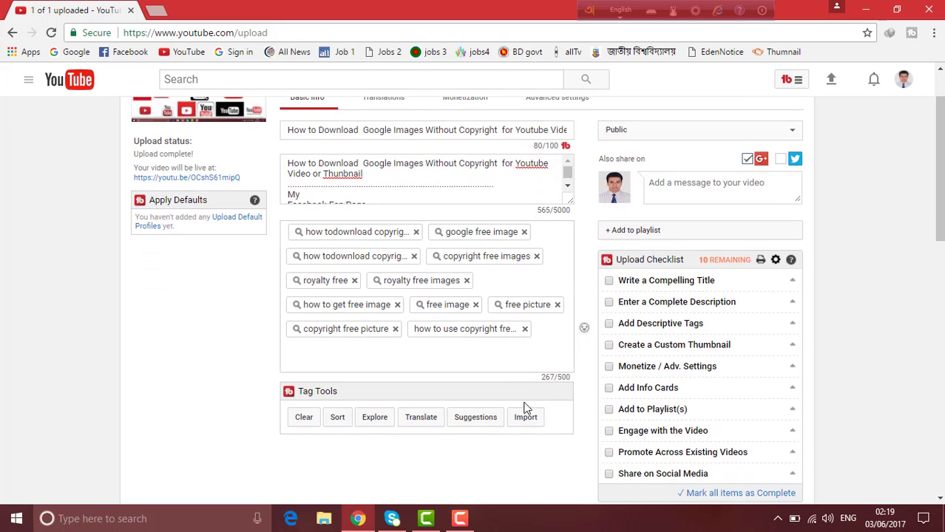
click(476, 420)
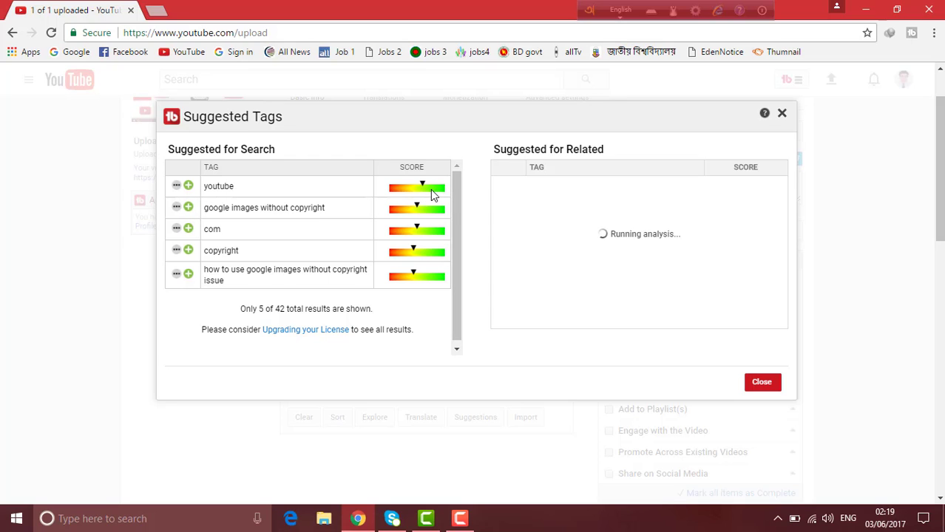
click(189, 251)
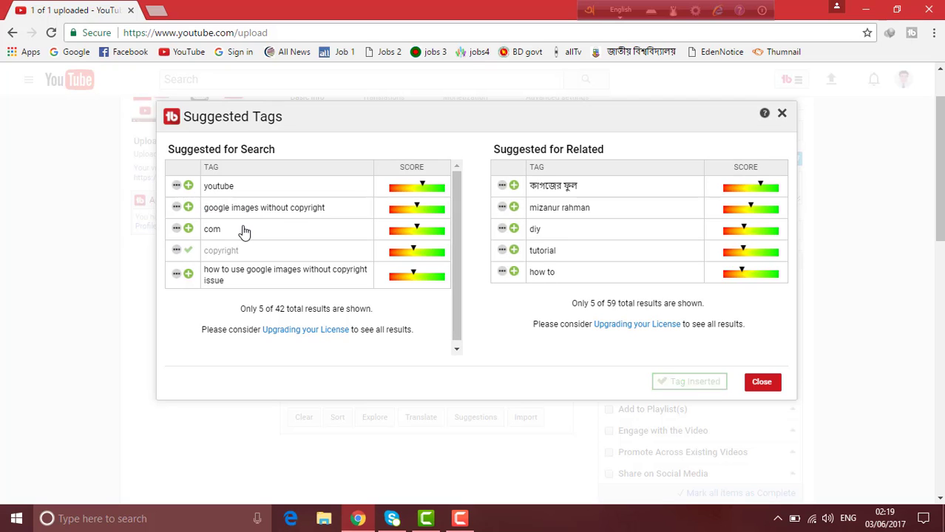
click(189, 208)
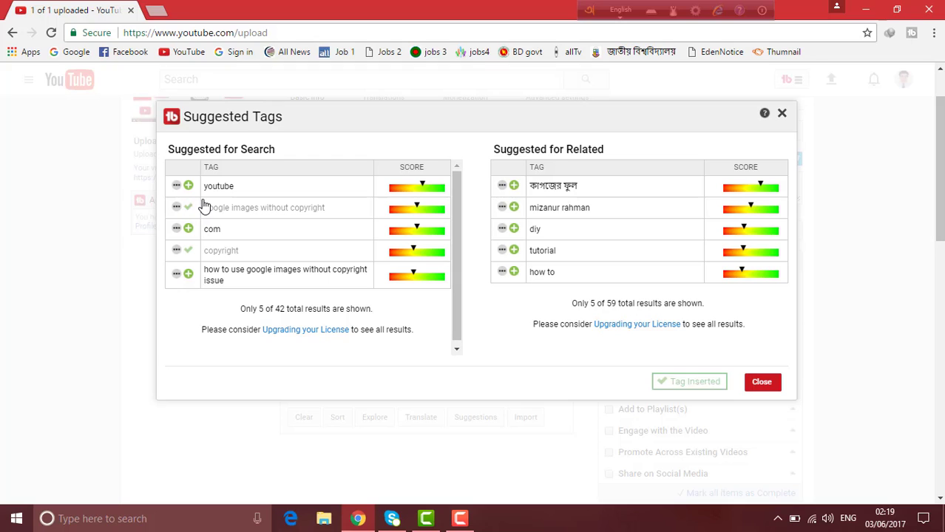
click(189, 185)
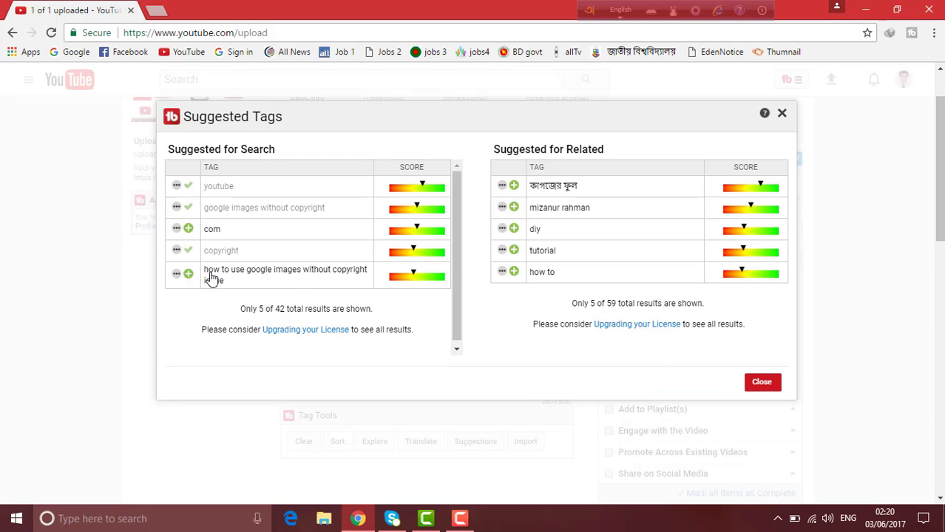
click(187, 274)
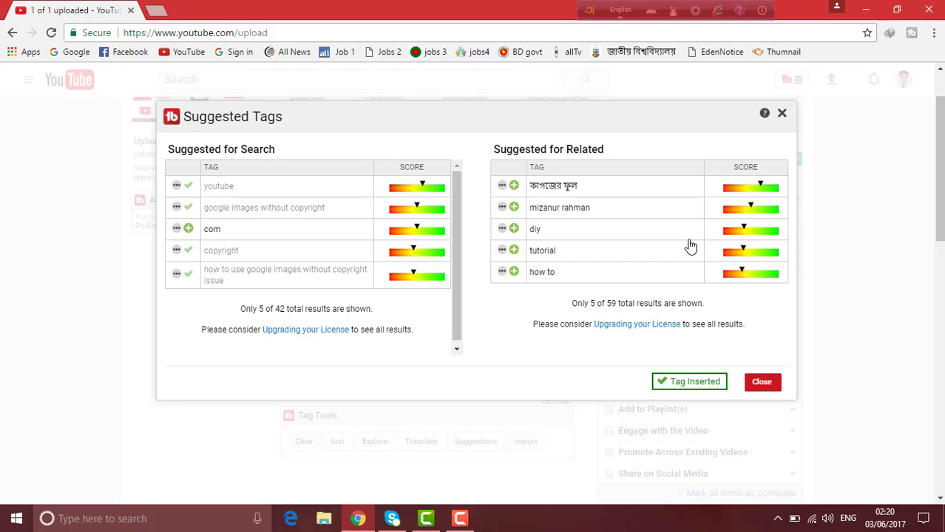
Step: Add the suggested related tags "how to", "tutorial" and the creator's name to the video, and finish with the tag suggestions
click(514, 207)
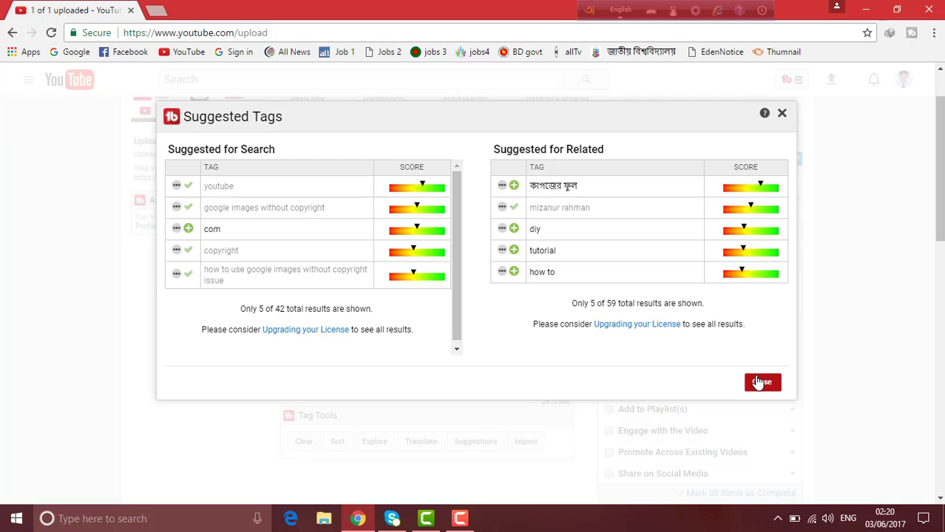
click(513, 272)
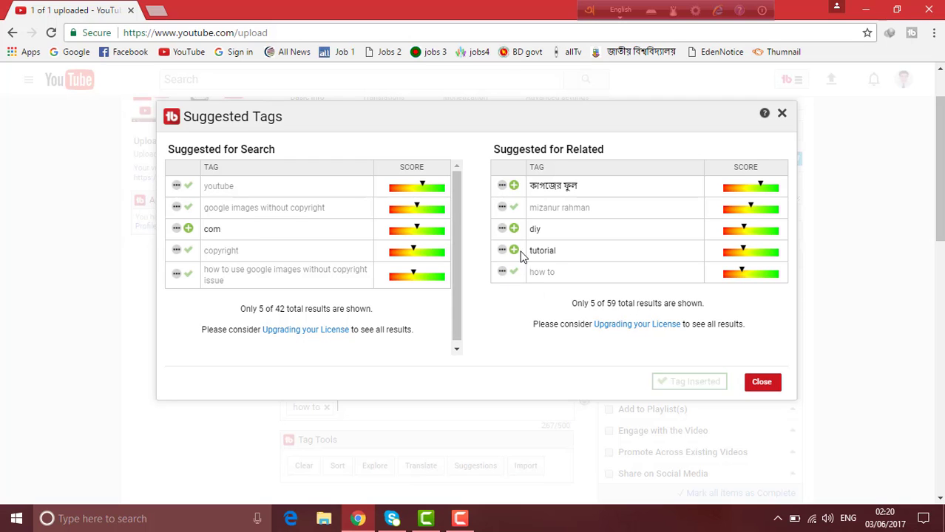
click(514, 251)
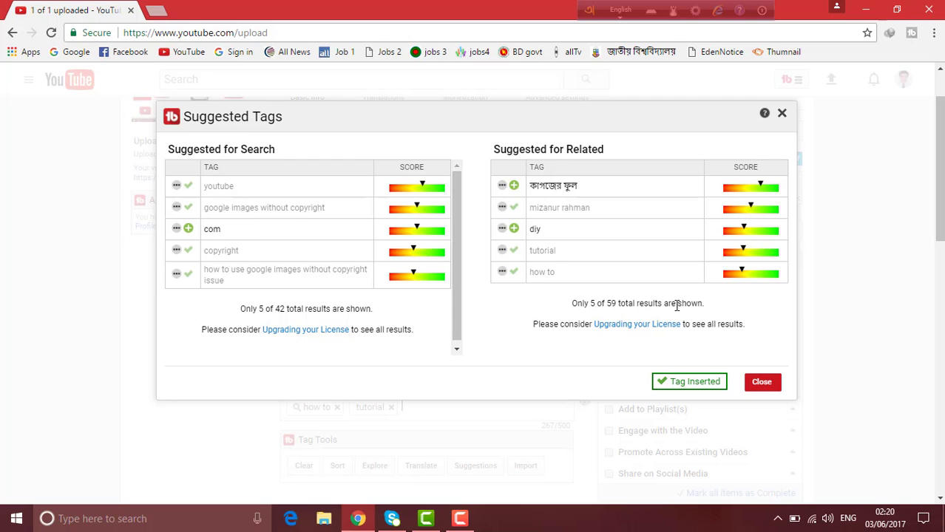
click(760, 383)
Step: Review the video's title, description and complete tag list in the basic information
scroll(481, 394, down, 1)
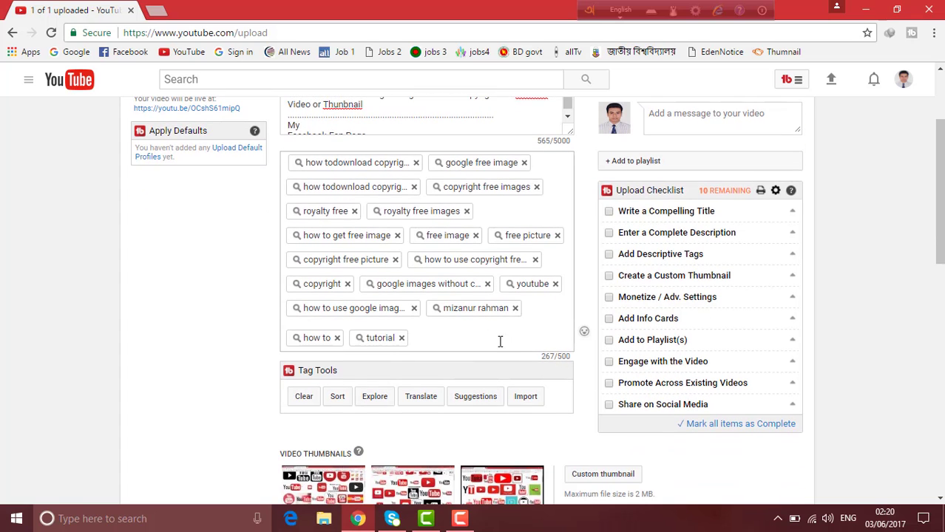
scroll(508, 334, up, 2)
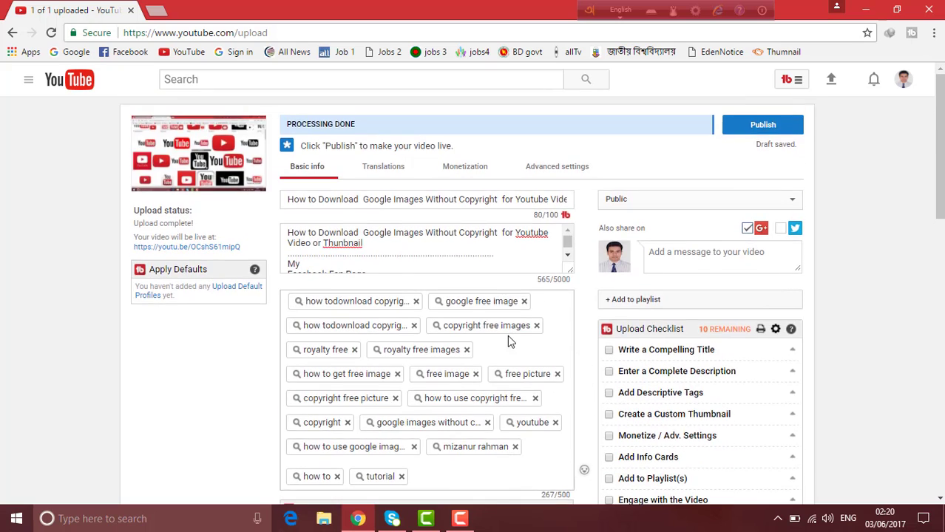
scroll(508, 335, down, 2)
scroll(507, 335, up, 1)
scroll(415, 290, up, 2)
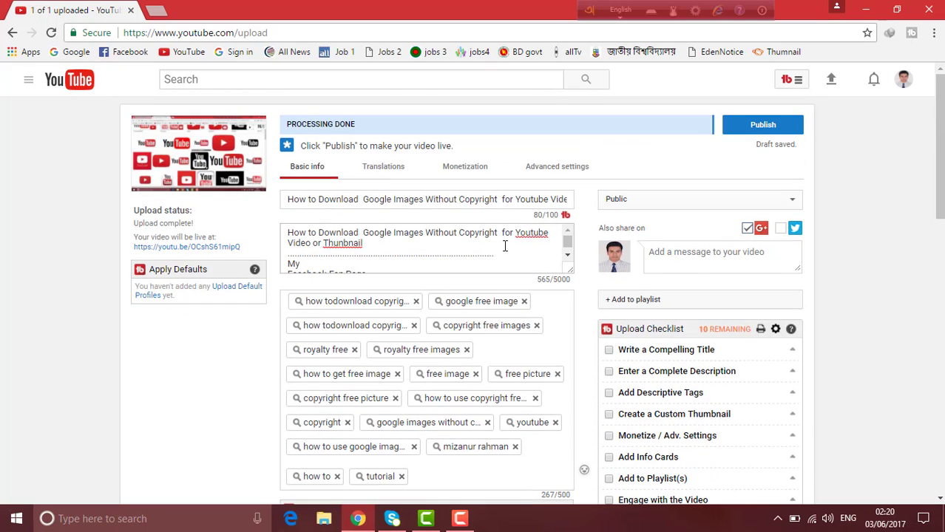
scroll(523, 249, down, 3)
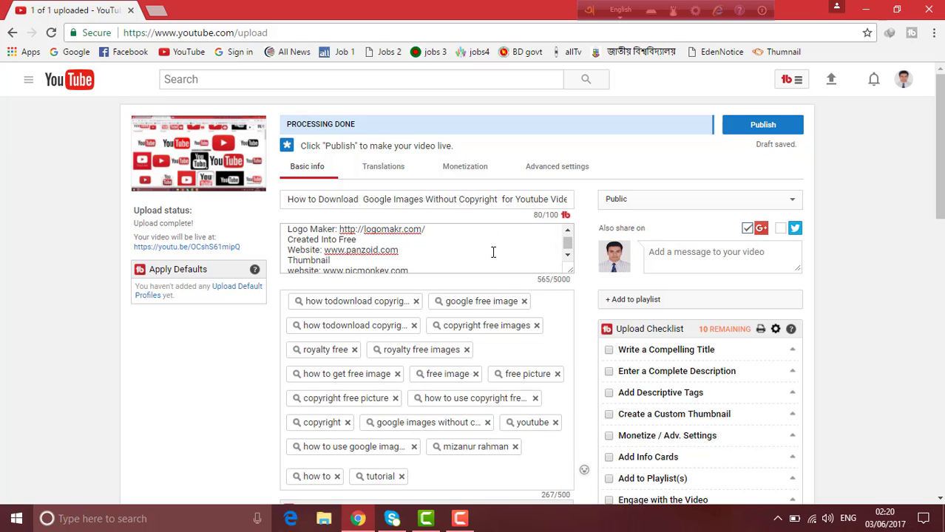
scroll(493, 252, up, 3)
scroll(421, 243, down, 3)
scroll(493, 284, down, 3)
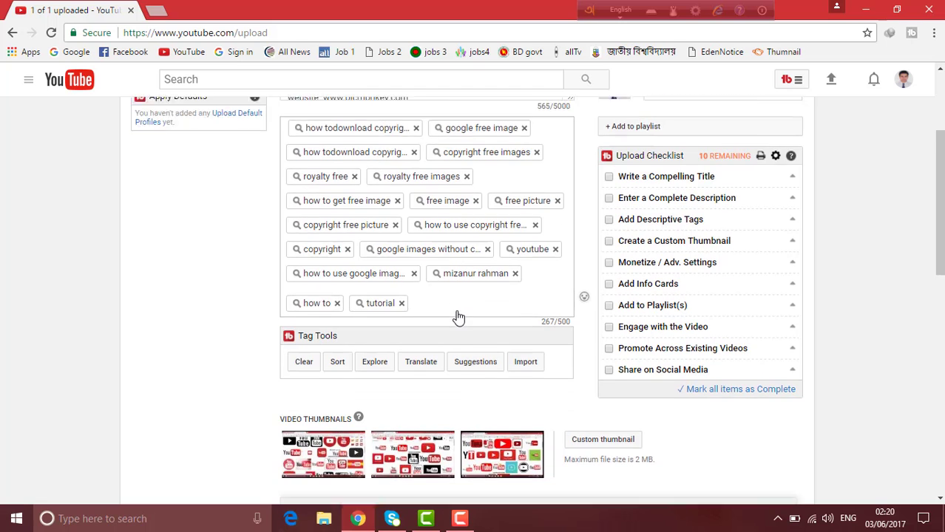
Step: Try the third and the first automatically generated frames as the video thumbnail and check the preview
scroll(369, 334, down, 2)
mouse_move(331, 355)
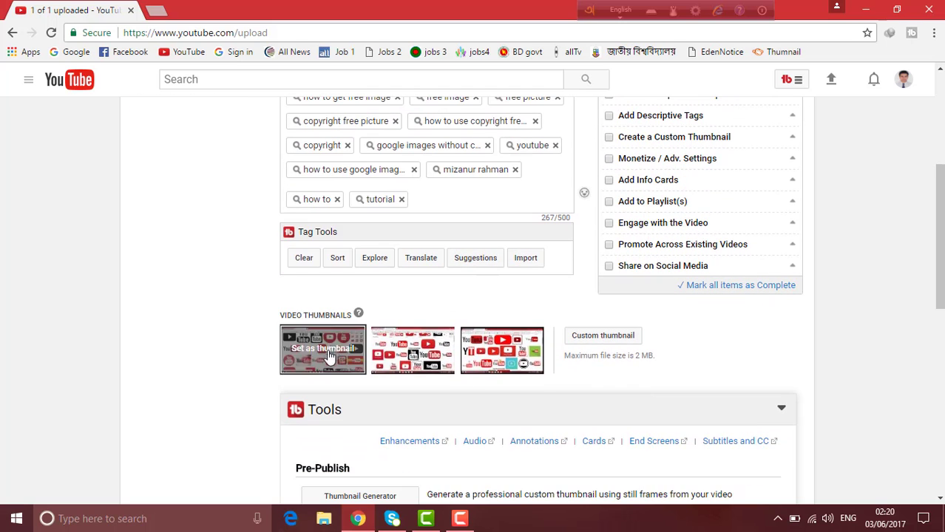
mouse_move(419, 354)
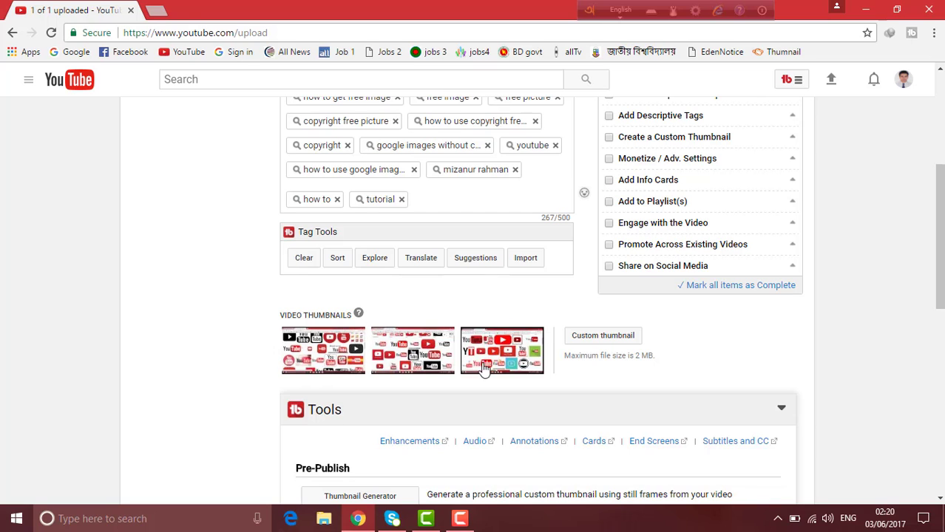
click(502, 358)
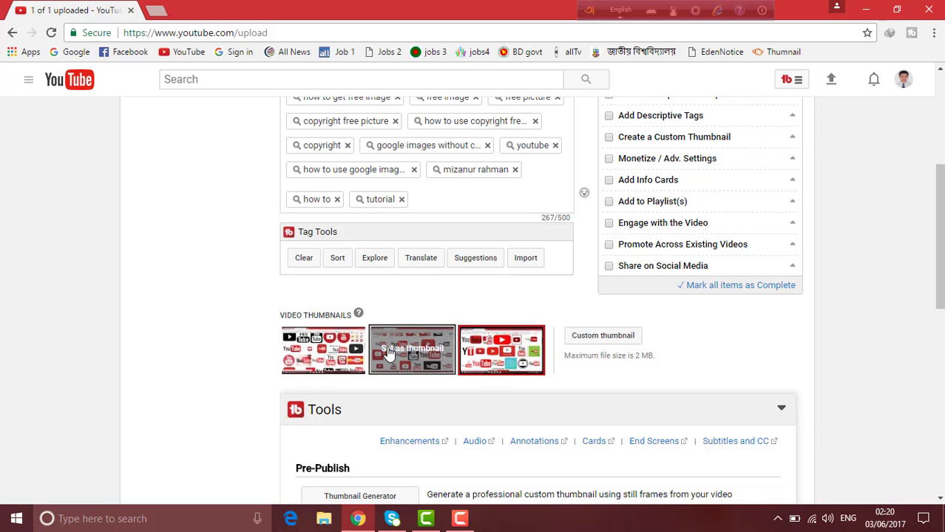
click(306, 355)
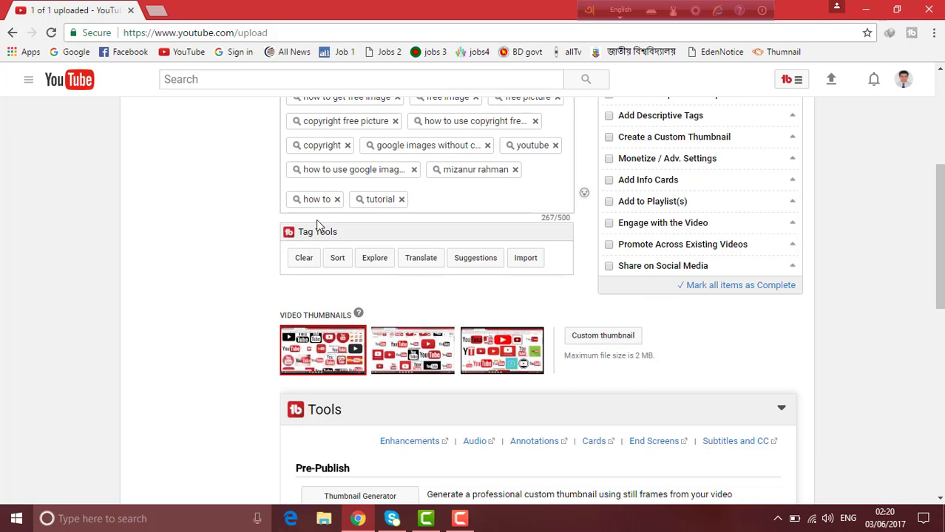
scroll(414, 199, up, 3)
scroll(169, 184, up, 1)
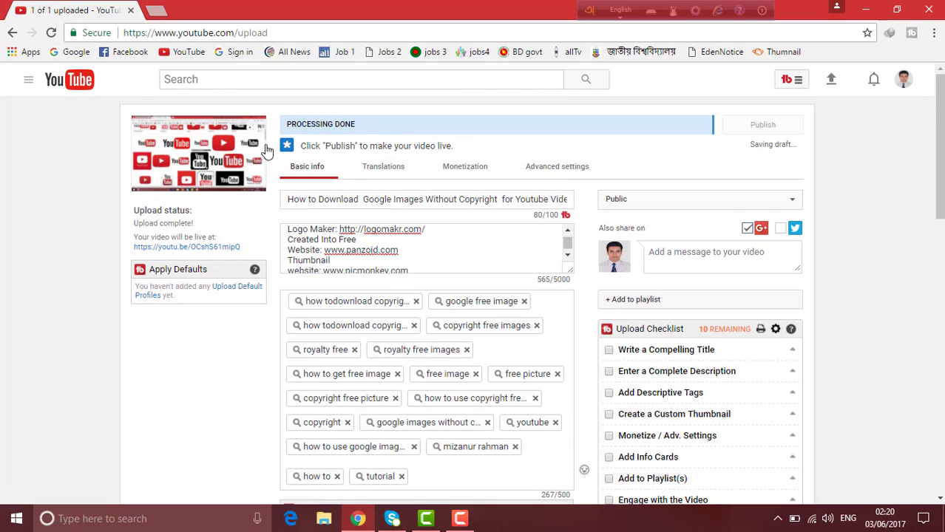
Step: Upload the image 1111 from the Compressed folder in Downloads as the video's custom thumbnail
scroll(268, 150, down, 6)
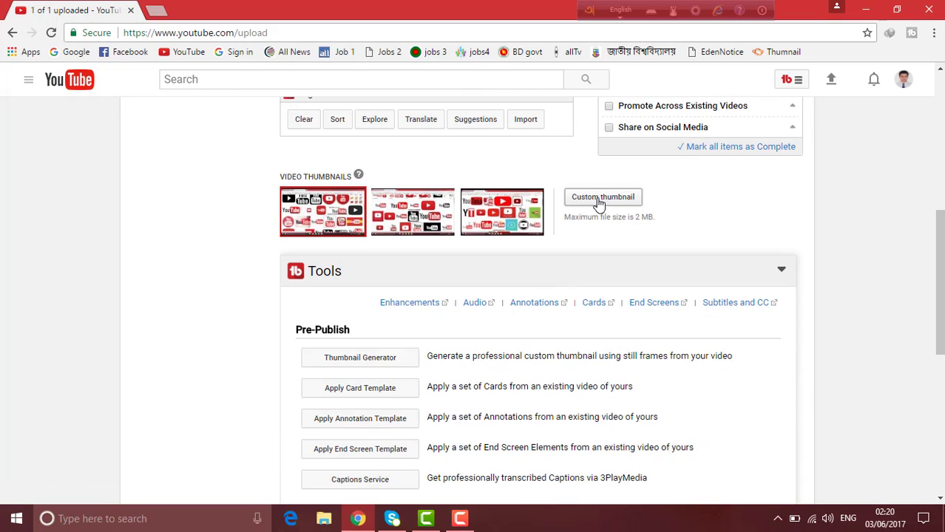
click(599, 200)
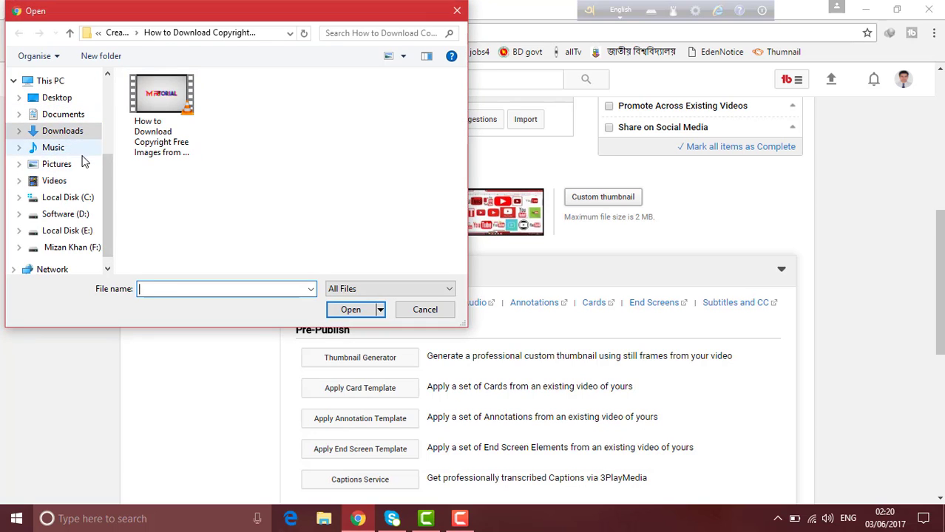
click(61, 132)
double_click(158, 138)
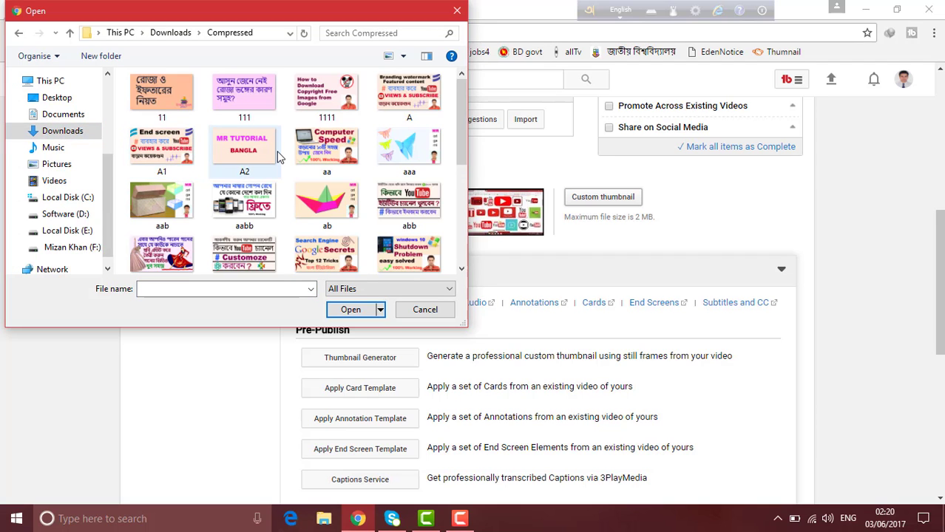
click(331, 103)
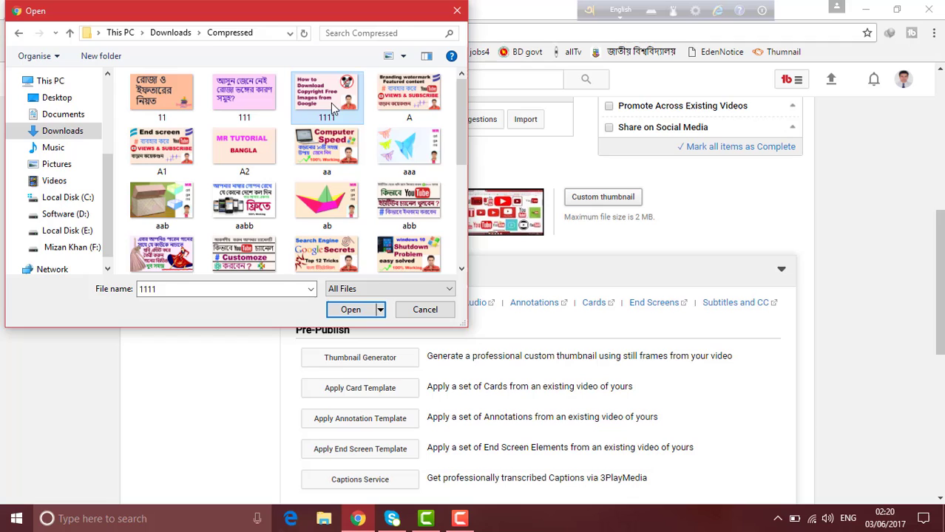
click(351, 310)
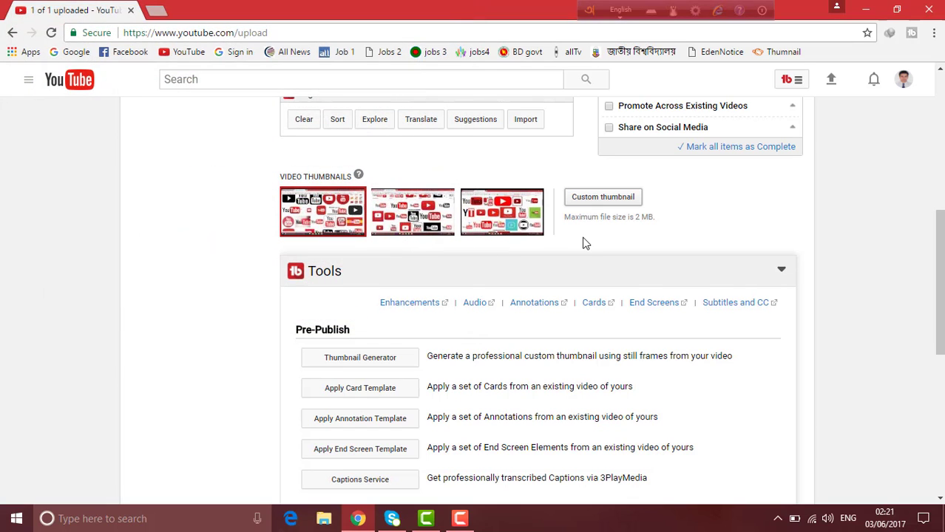
click(603, 199)
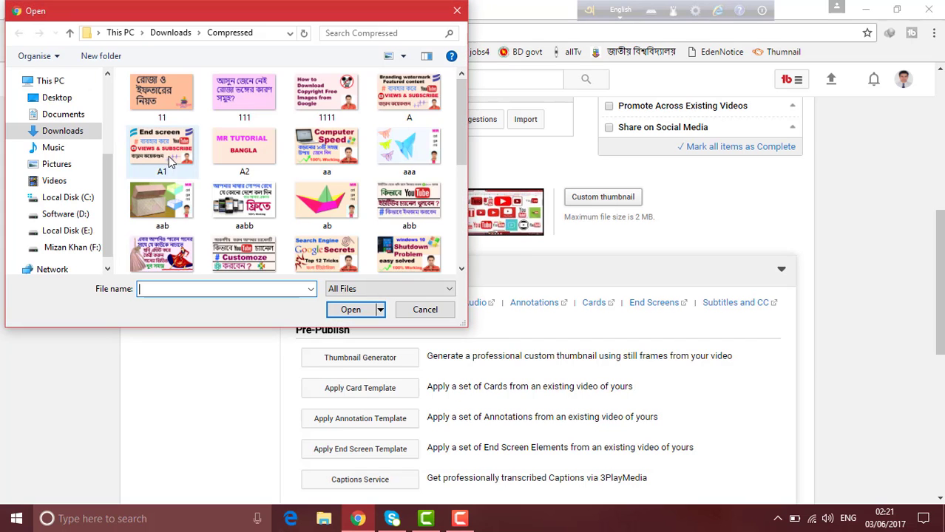
click(329, 98)
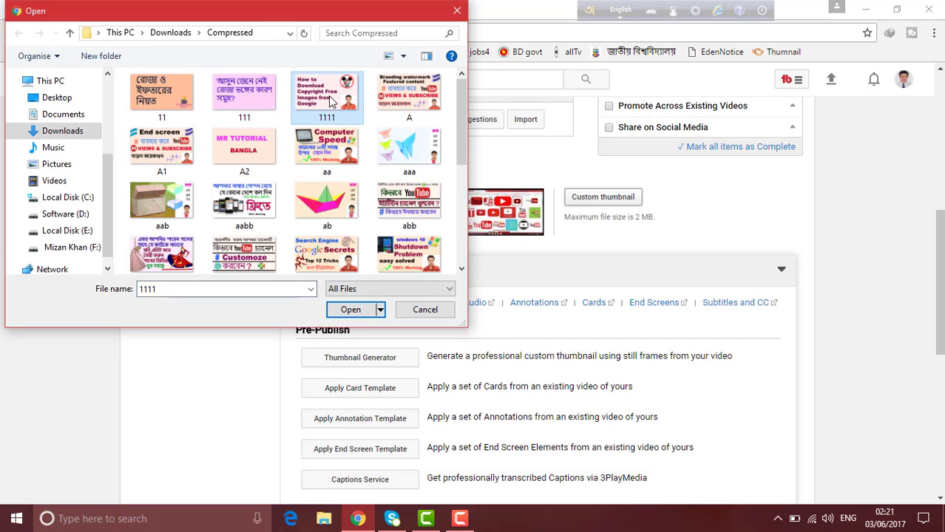
click(350, 310)
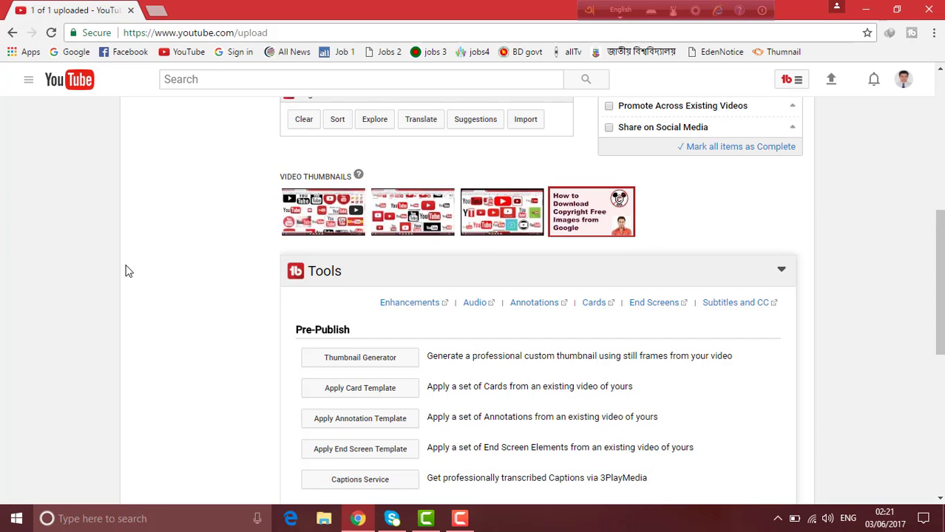
mouse_move(593, 218)
Step: Turn Monetize with ads off and back on for the video, and review the available ad formats
scroll(481, 265, up, 10)
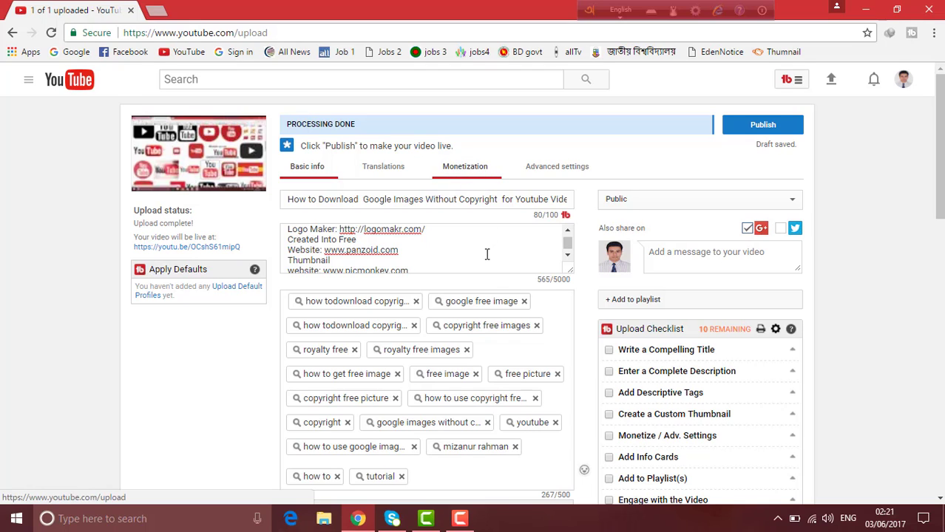
click(466, 169)
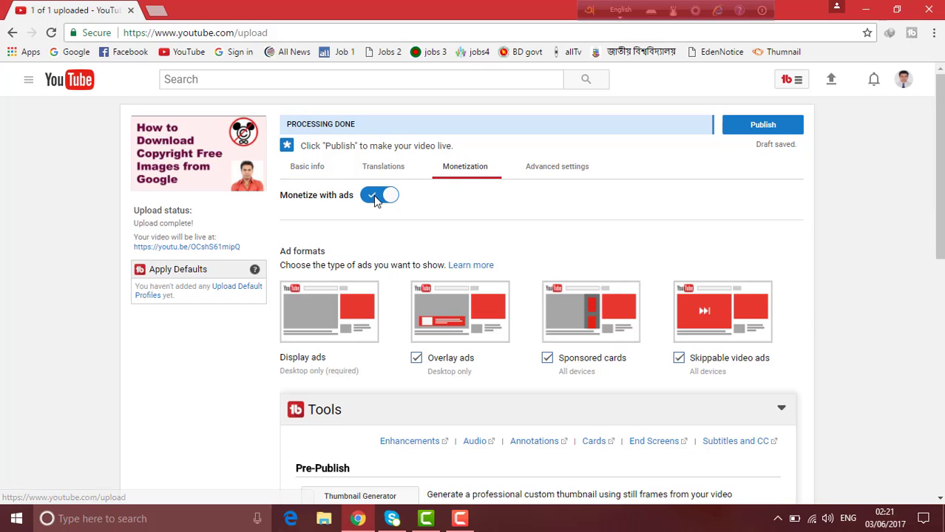
click(369, 198)
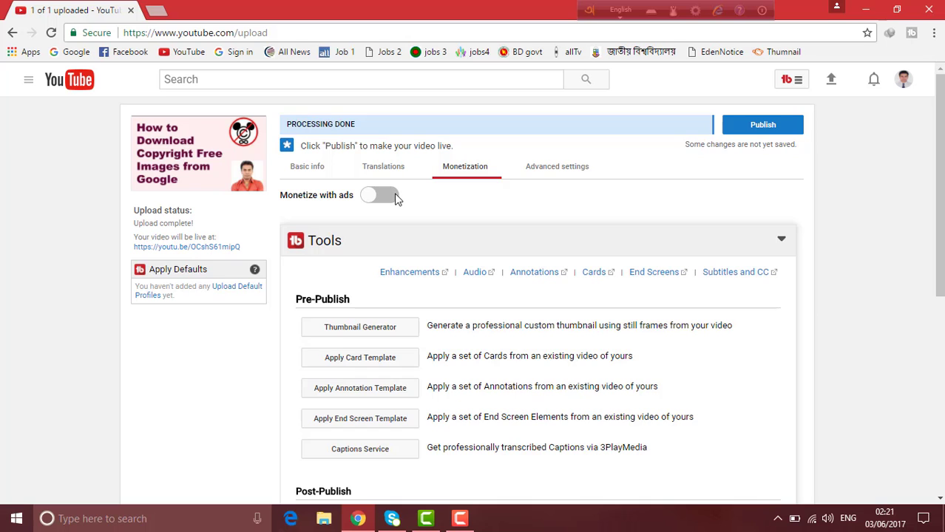
click(396, 198)
scroll(433, 213, down, 1)
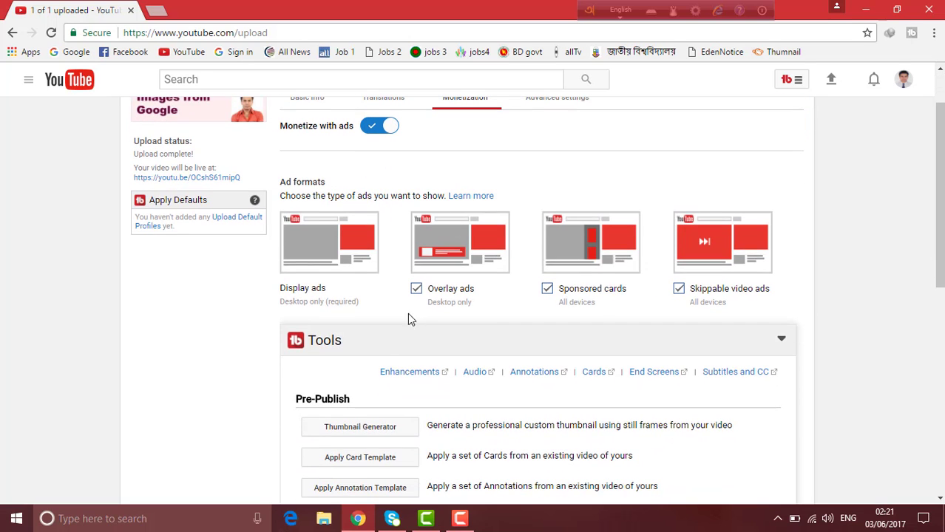
scroll(410, 220, up, 1)
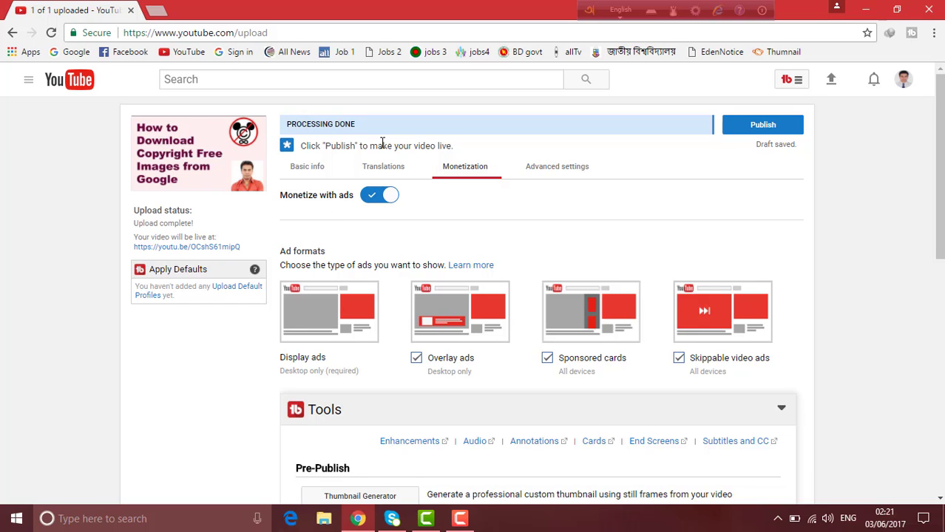
scroll(591, 355, down, 1)
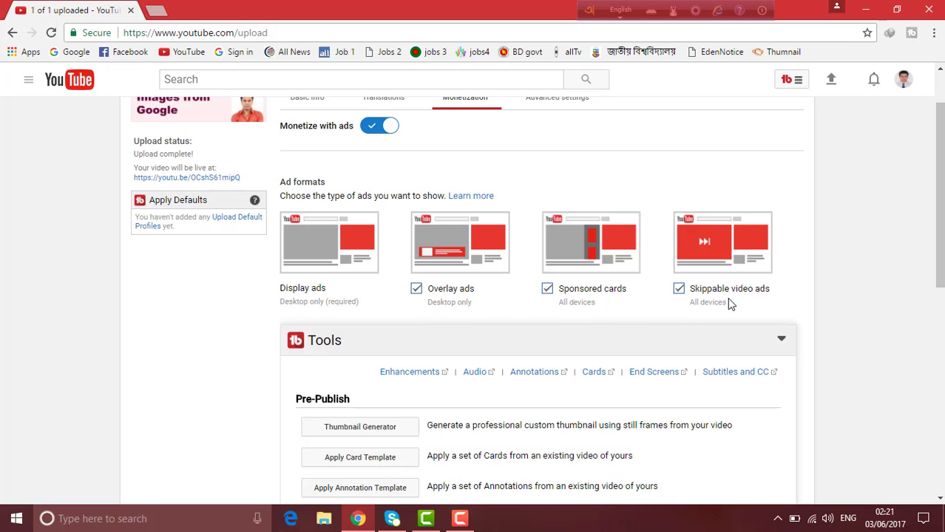
scroll(456, 313, up, 1)
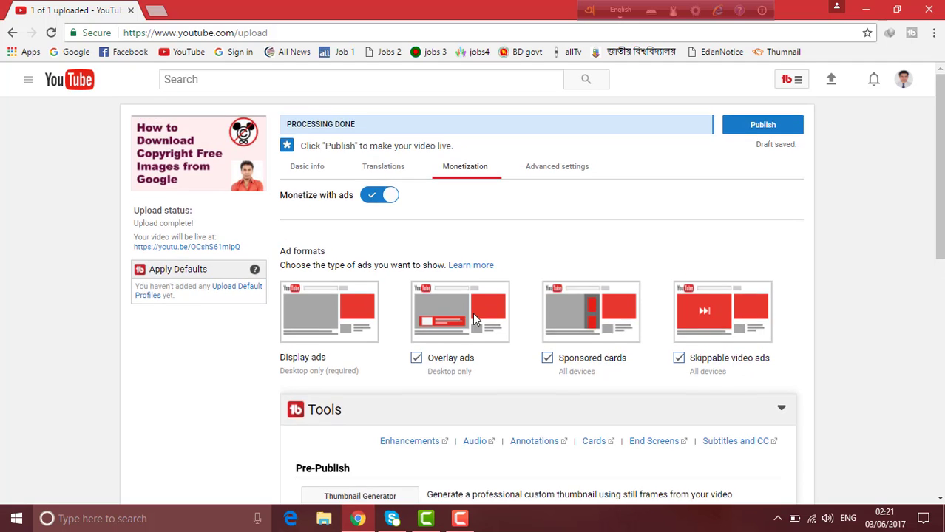
scroll(488, 325, down, 2)
scroll(494, 338, up, 2)
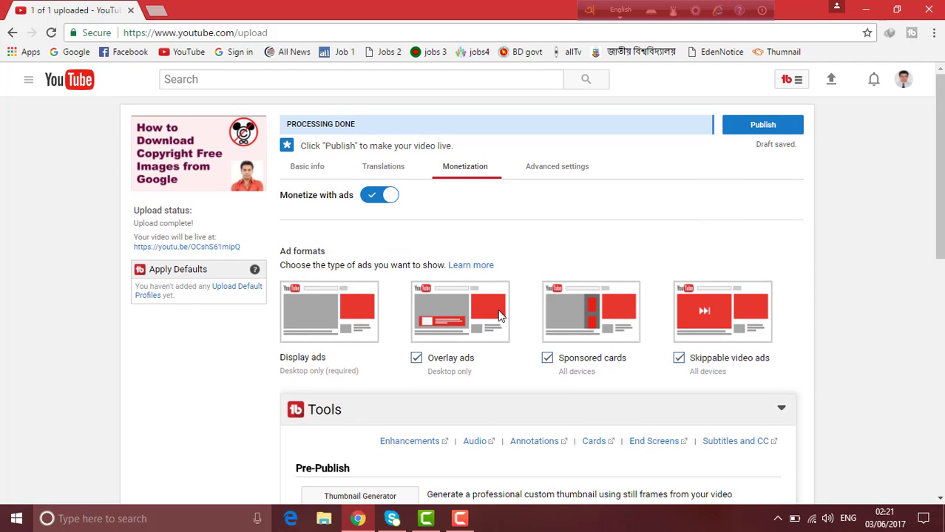
Step: Return to the basic information, check the visibility options, and switch sharing to Twitter on and back off
click(300, 175)
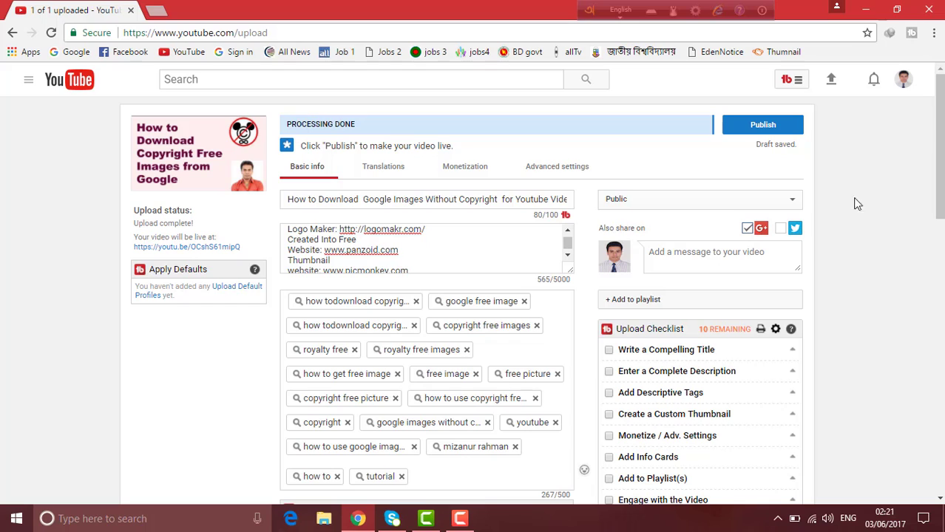
click(792, 200)
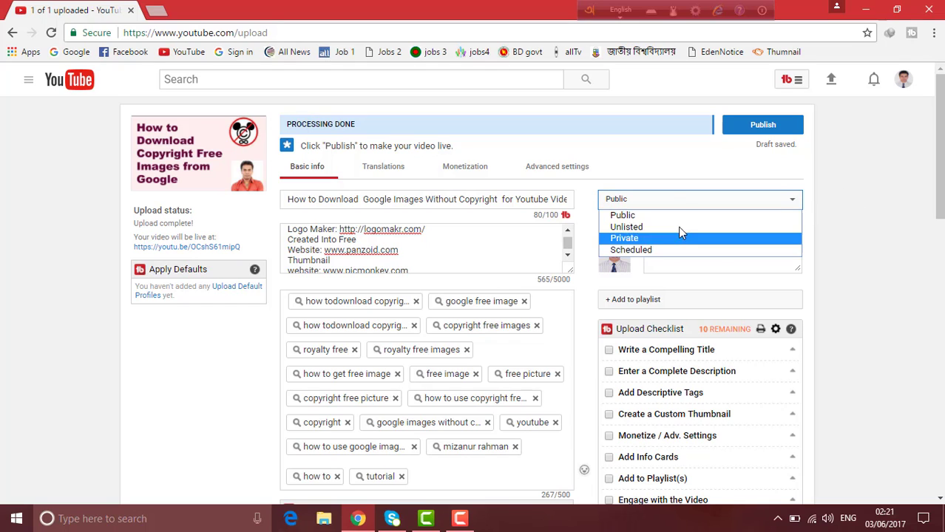
click(658, 200)
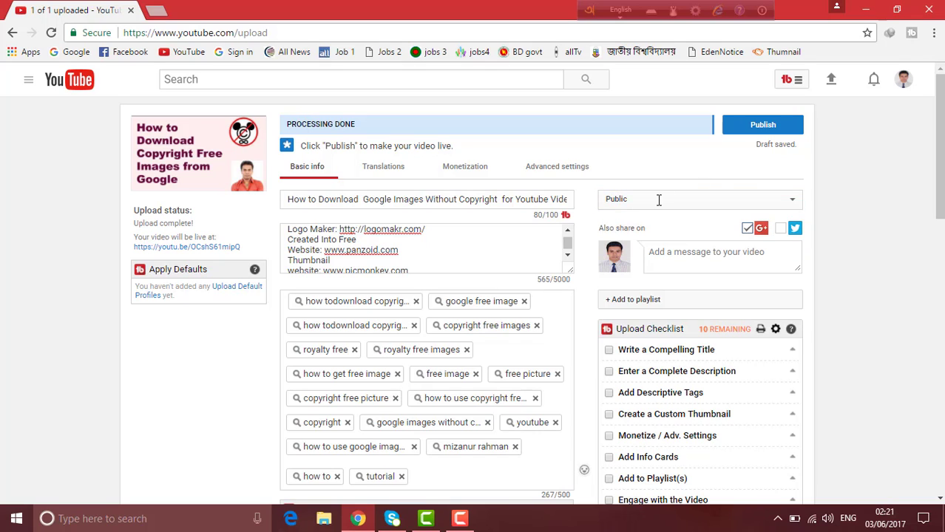
click(781, 229)
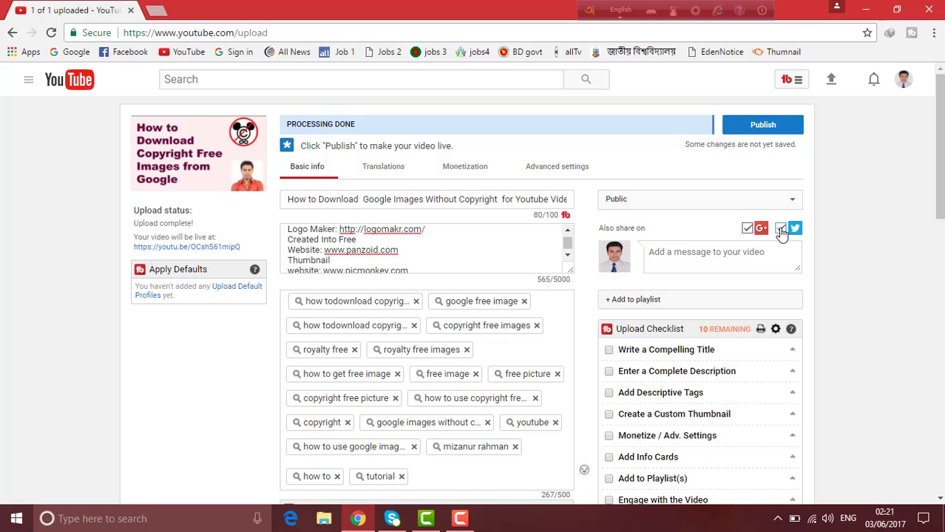
click(782, 230)
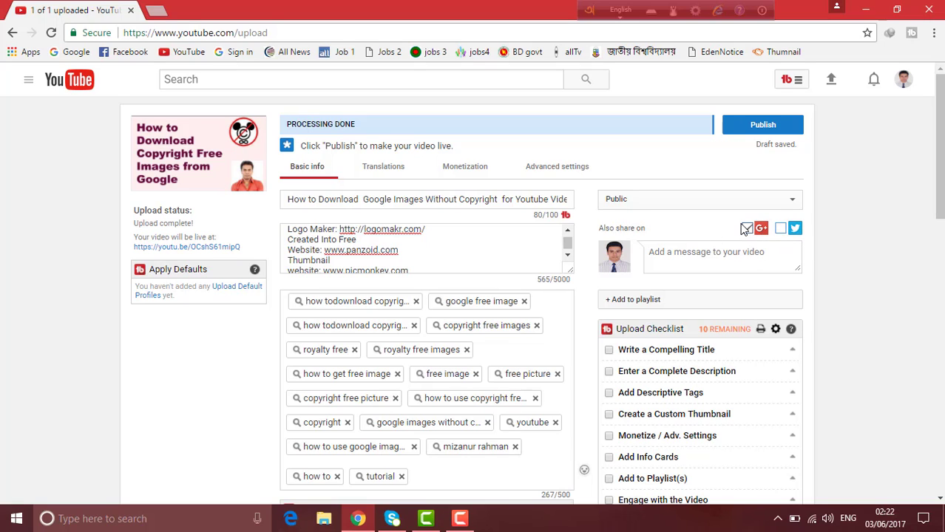
scroll(770, 235, down, 1)
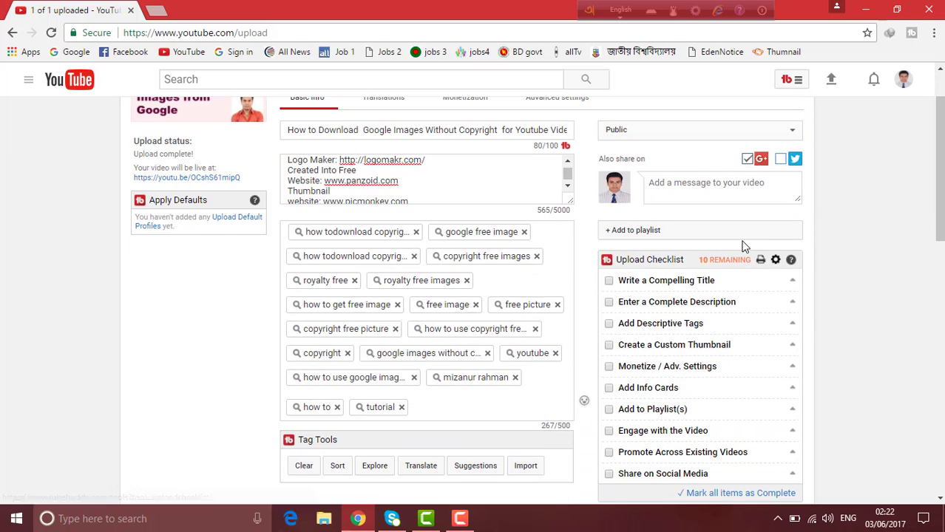
Step: Mark all items of the upload checklist as complete and publish the video
scroll(743, 246, down, 1)
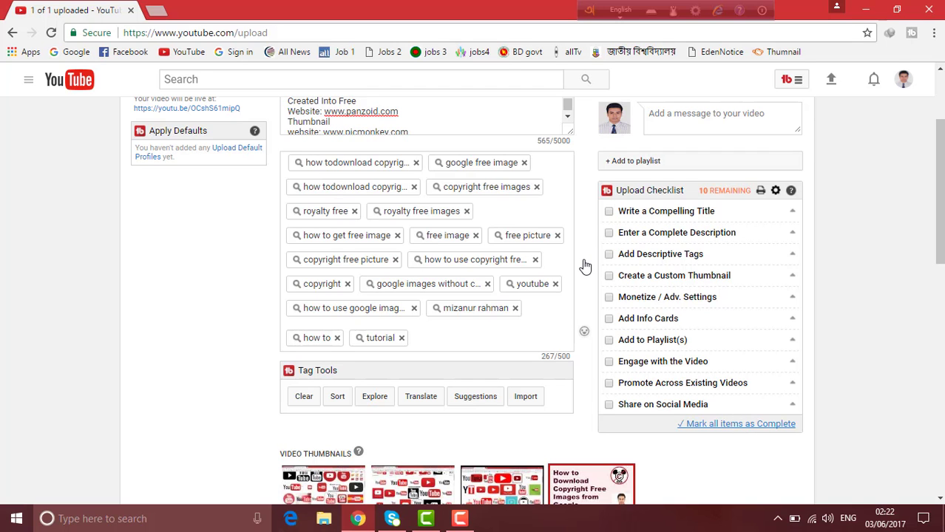
scroll(484, 311, down, 3)
scroll(488, 314, up, 5)
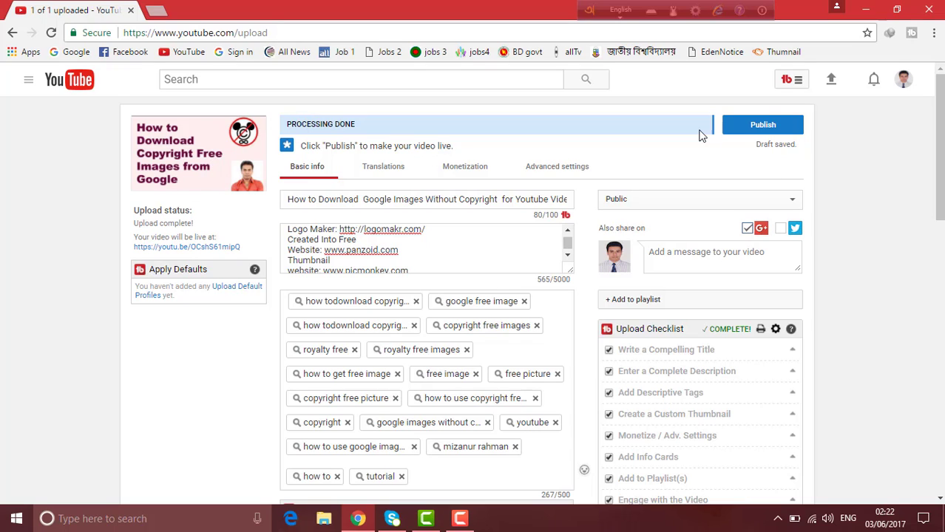
click(755, 130)
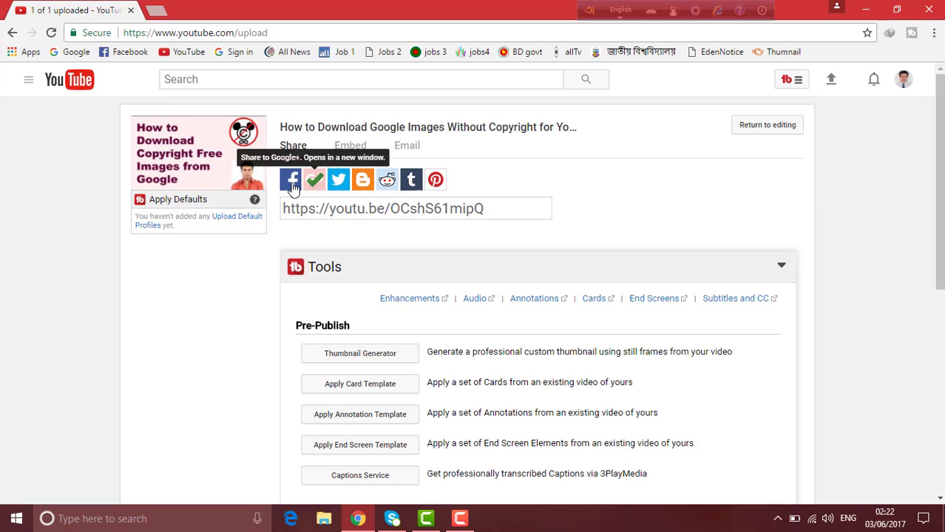
Step: Go to the own channel's home page and look through its featured content
click(25, 82)
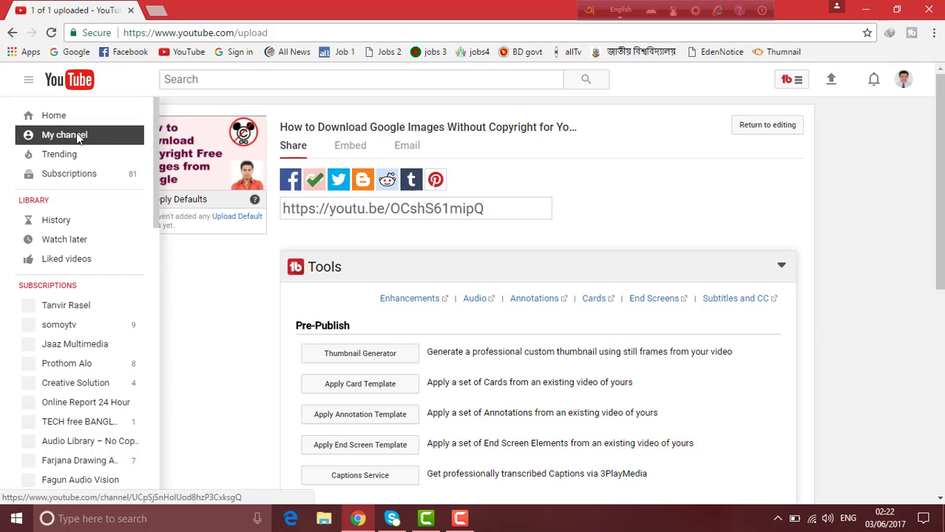
click(79, 139)
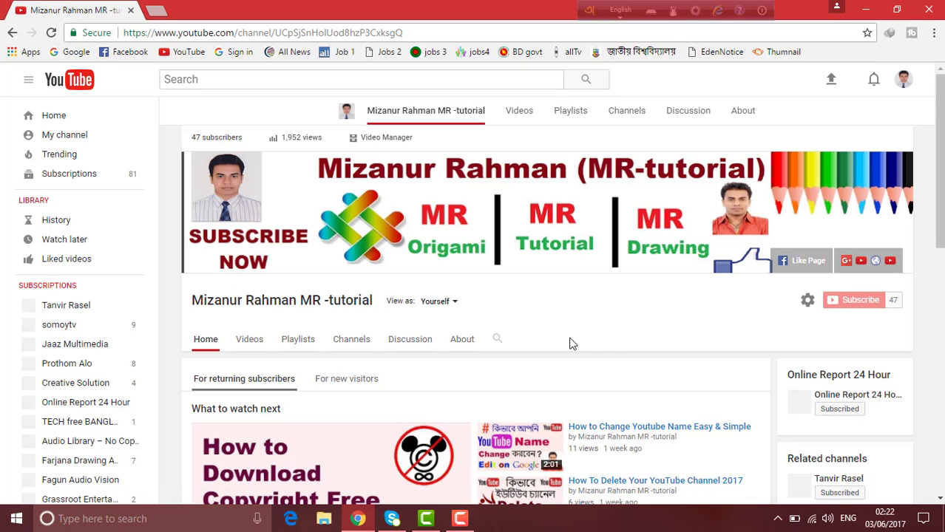
scroll(728, 320, down, 1)
scroll(718, 316, down, 3)
scroll(565, 287, up, 3)
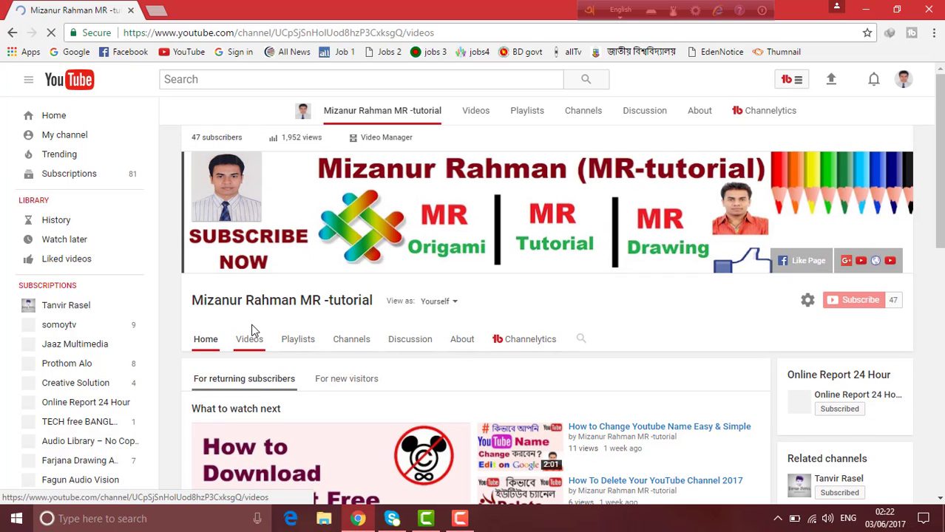
Step: Show the channel's uploaded videos and check the entry of the newly published Google images video
click(252, 329)
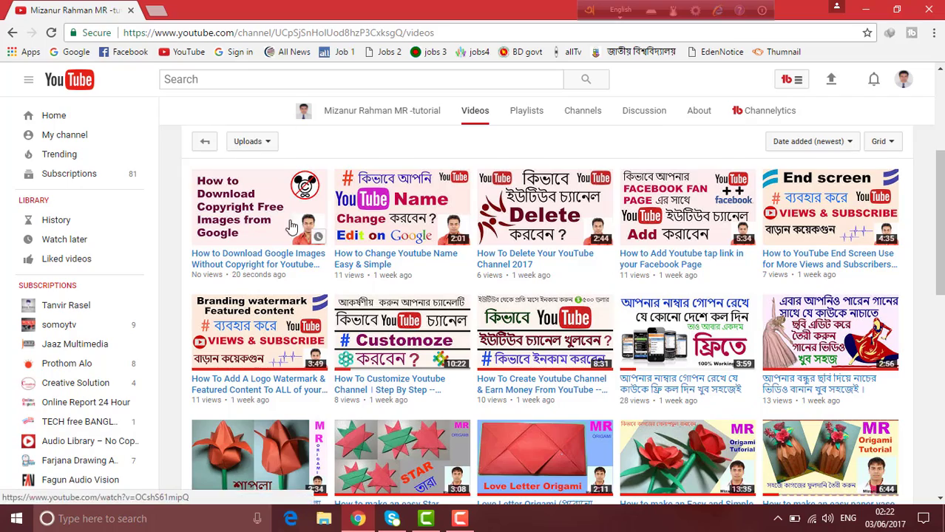
scroll(295, 233, up, 3)
scroll(247, 184, down, 3)
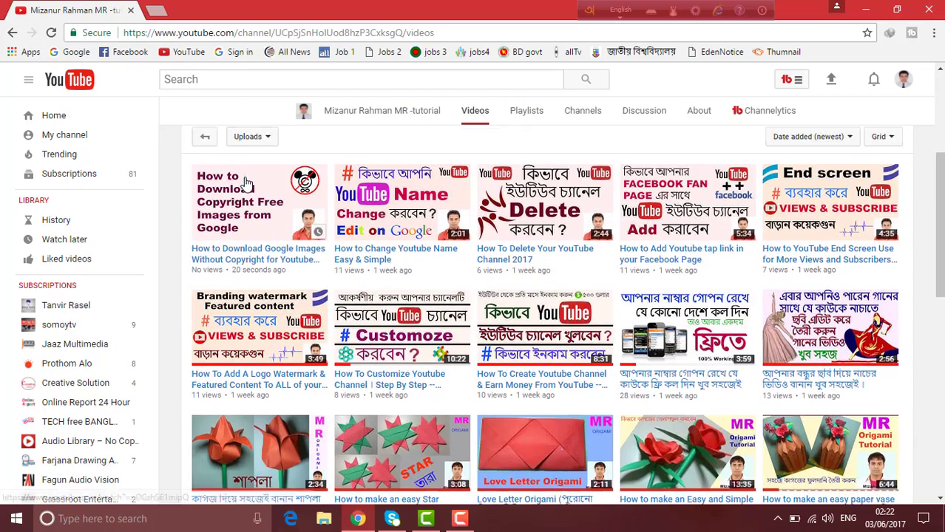
scroll(247, 185, up, 3)
scroll(259, 191, down, 4)
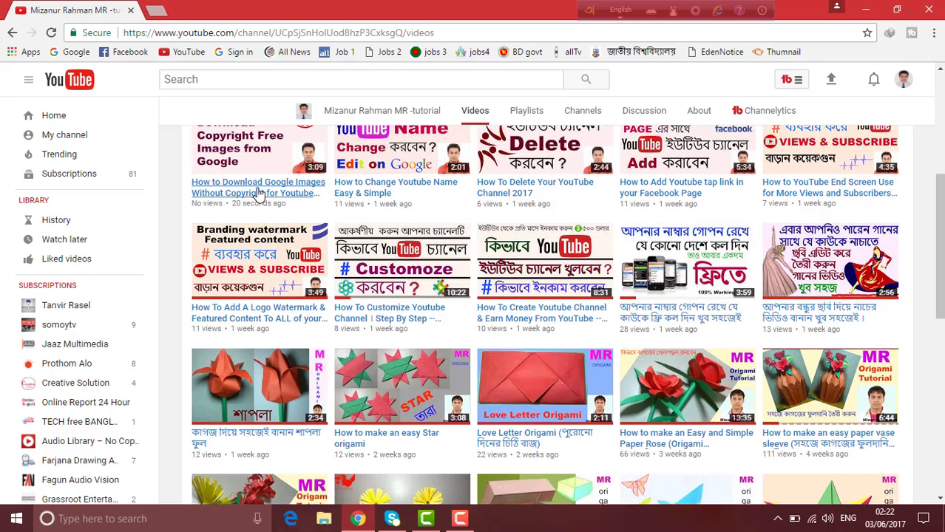
scroll(259, 193, up, 3)
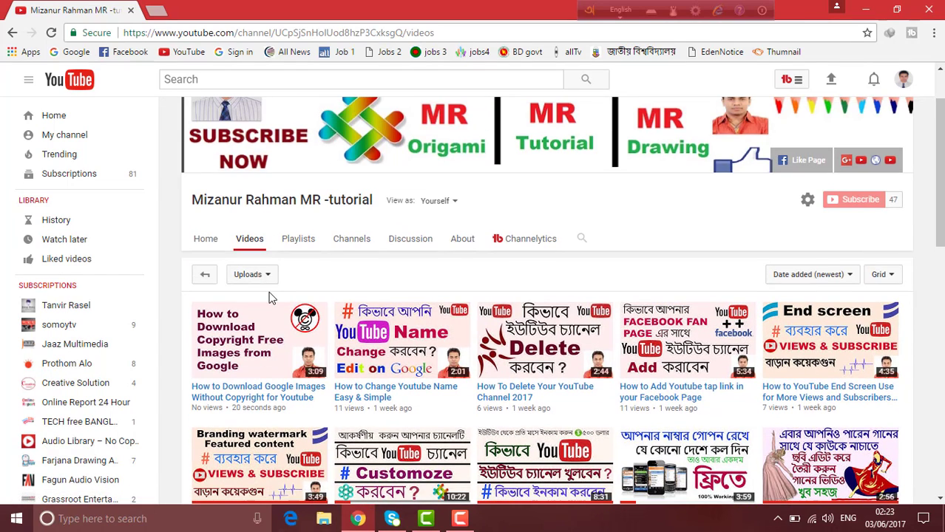